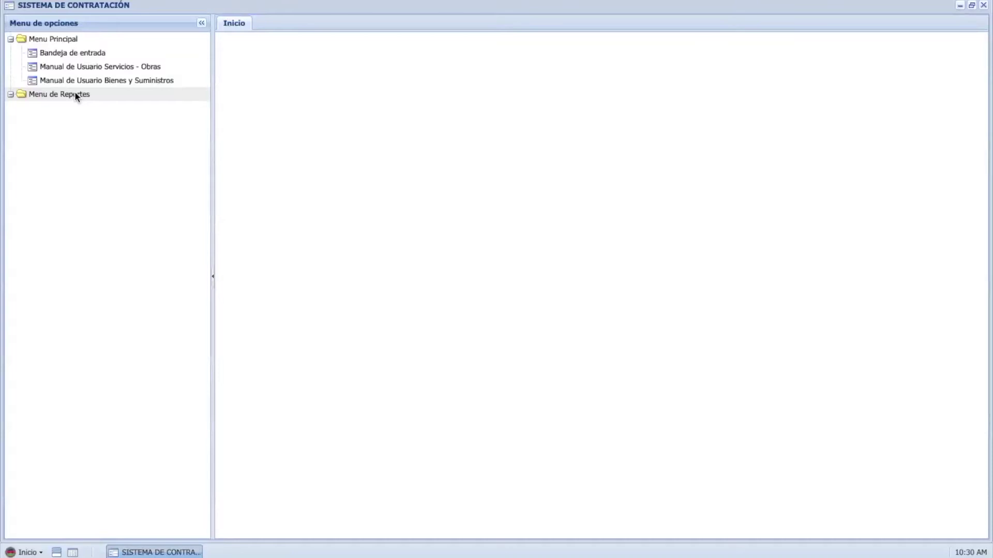
# - Open the Bandeja de entrada and view the case lists for Obras and for Bienes y Suministros
pyautogui.click(76, 53)
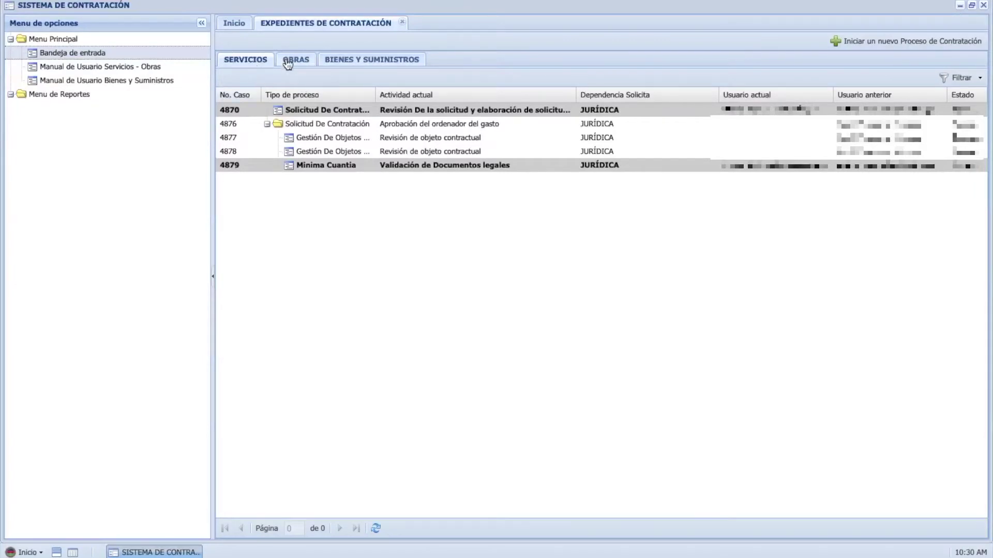
pyautogui.click(306, 67)
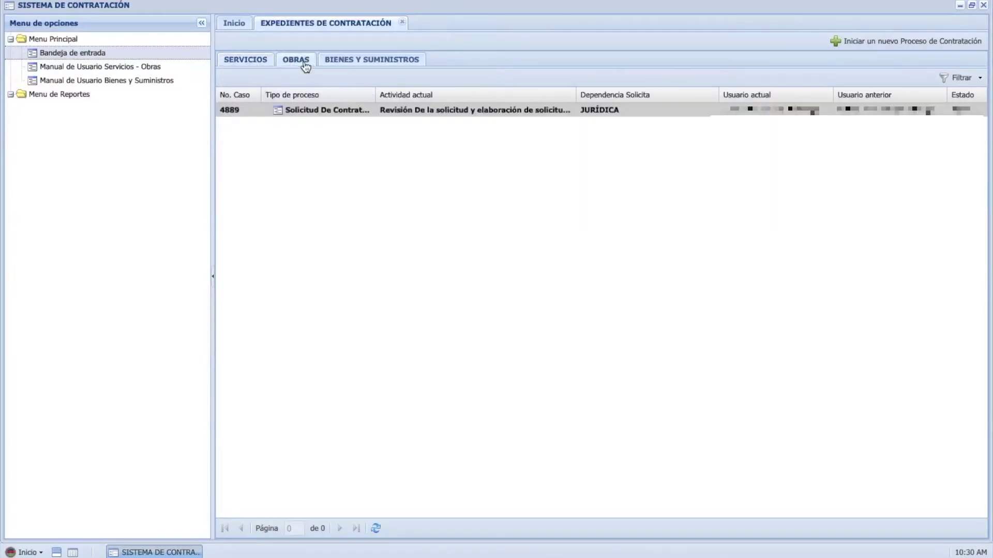
pyautogui.click(349, 66)
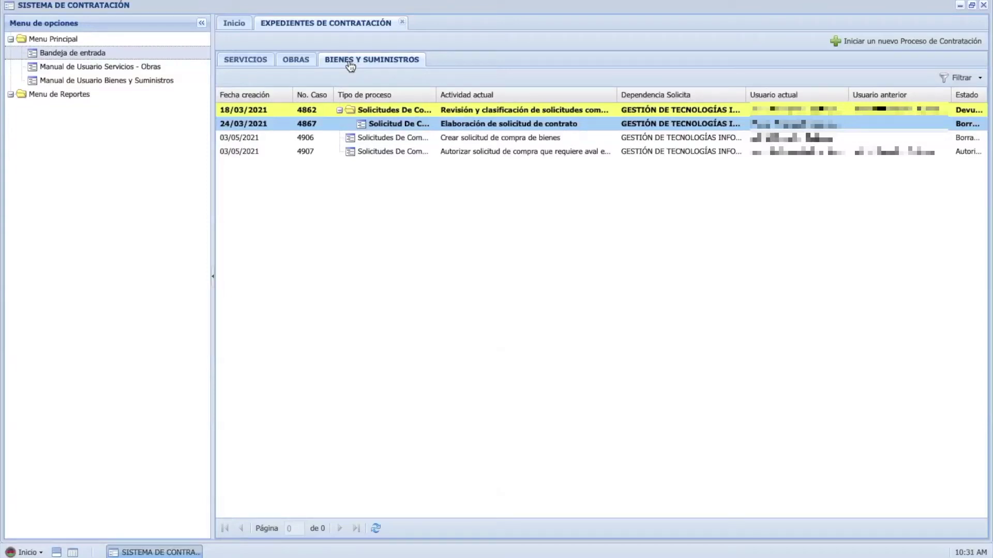
# - Create a new contracting process for the department 511-4-131-18 DESARROLLO DE SOFTWARE with request type Bienes Y Suministros
pyautogui.click(860, 46)
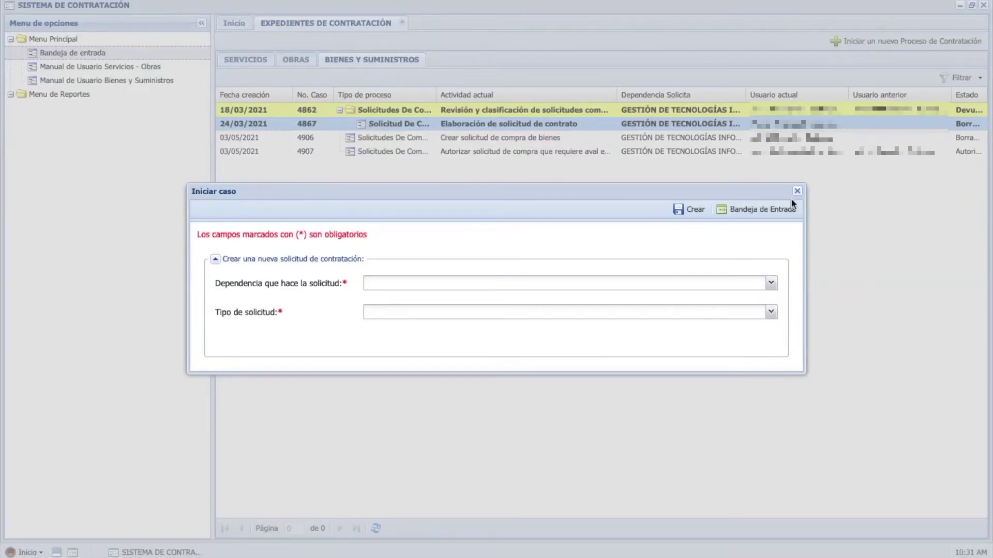
pyautogui.click(771, 286)
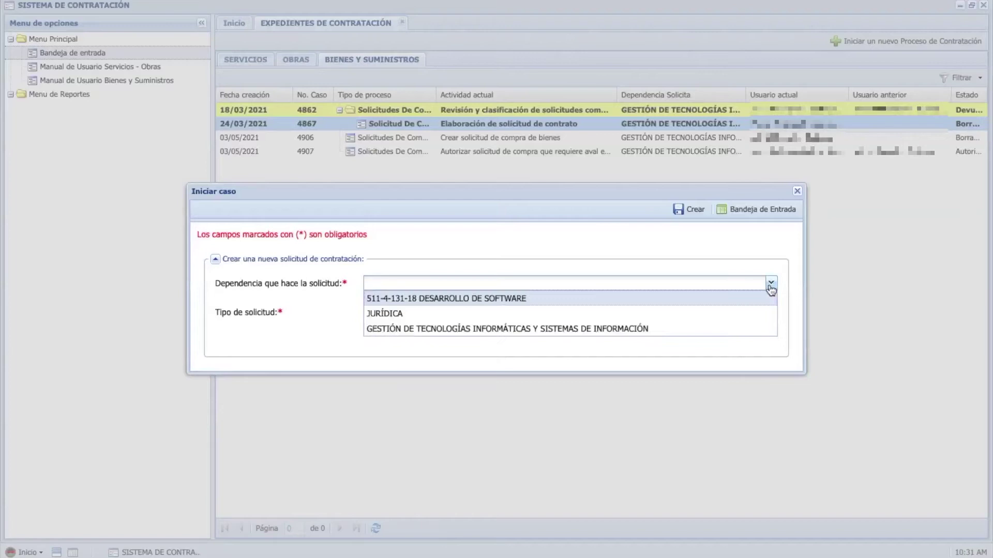
pyautogui.click(573, 298)
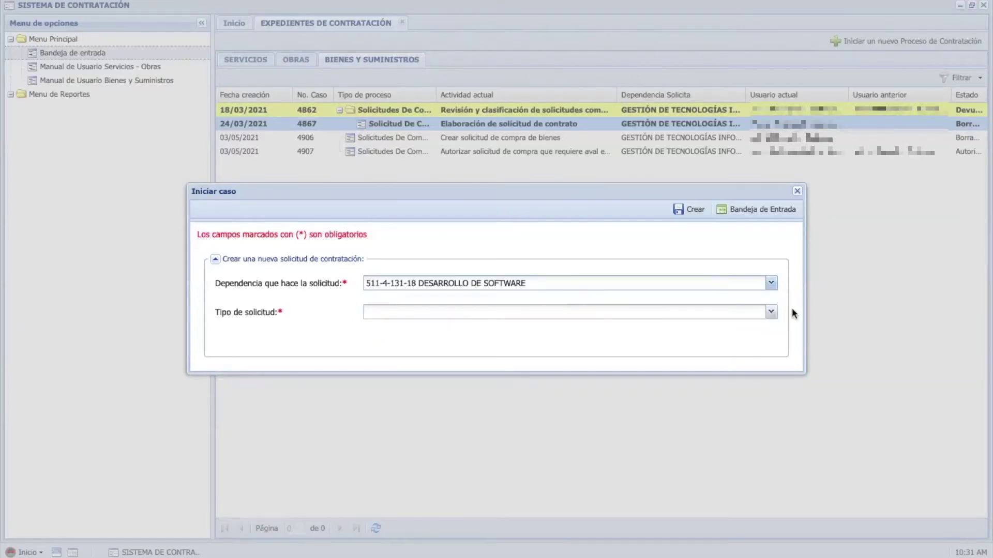
pyautogui.click(771, 313)
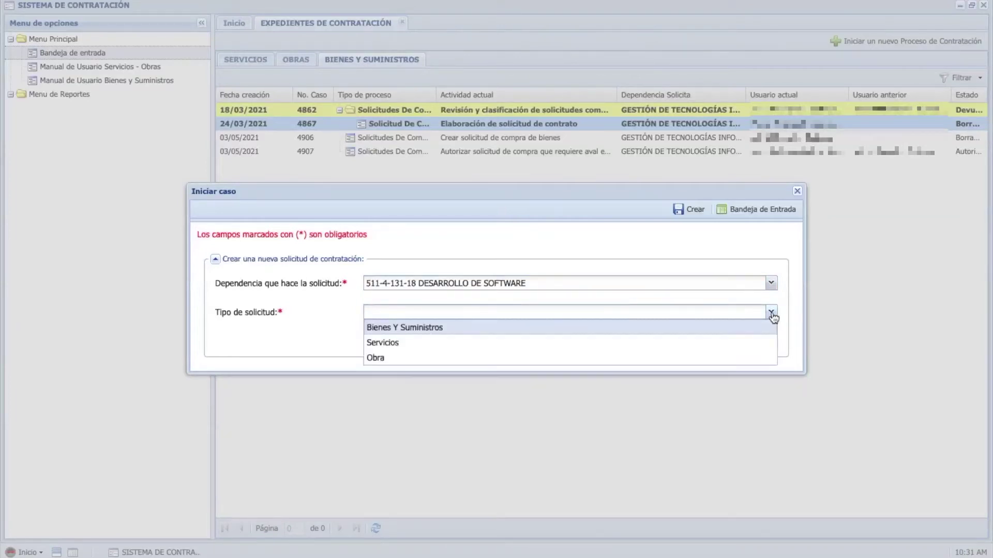
pyautogui.click(511, 331)
pyautogui.click(688, 210)
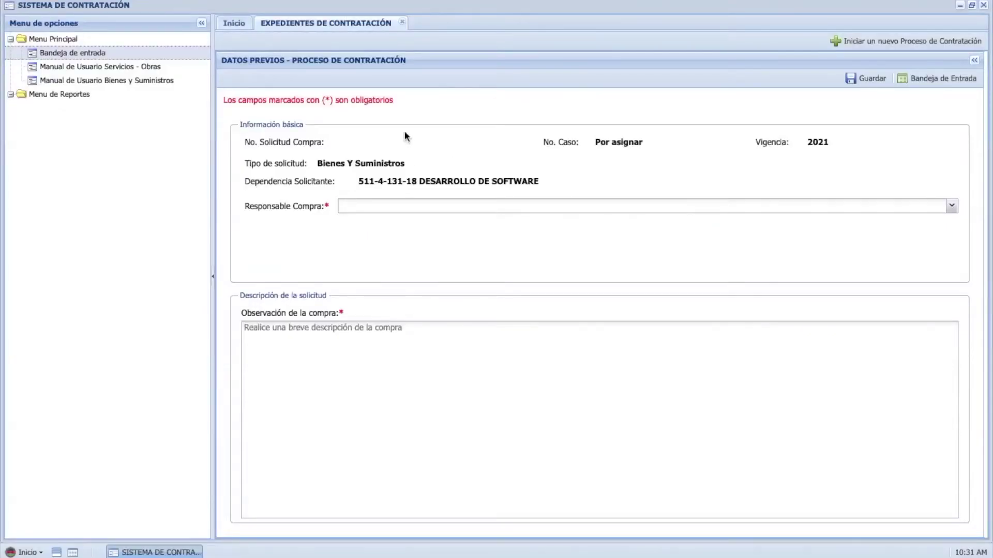
# - Collapse the options menu and choose the first listed person as the request's Responsable Compra
pyautogui.click(202, 24)
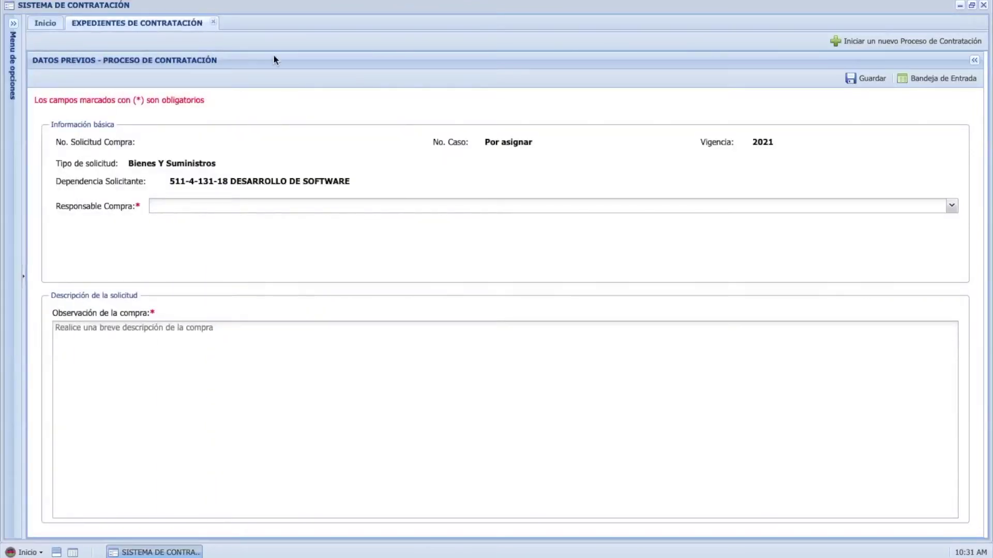
pyautogui.click(952, 208)
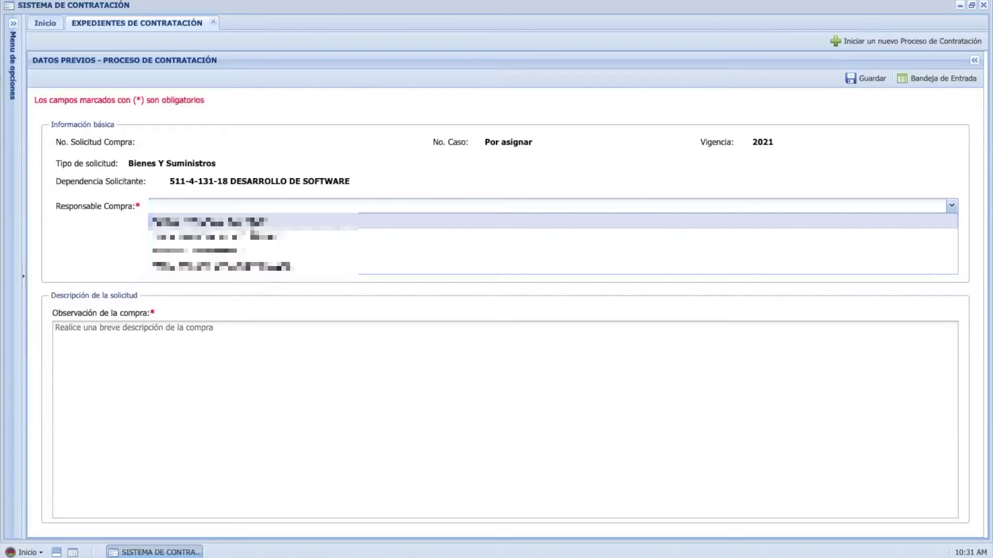
pyautogui.click(252, 222)
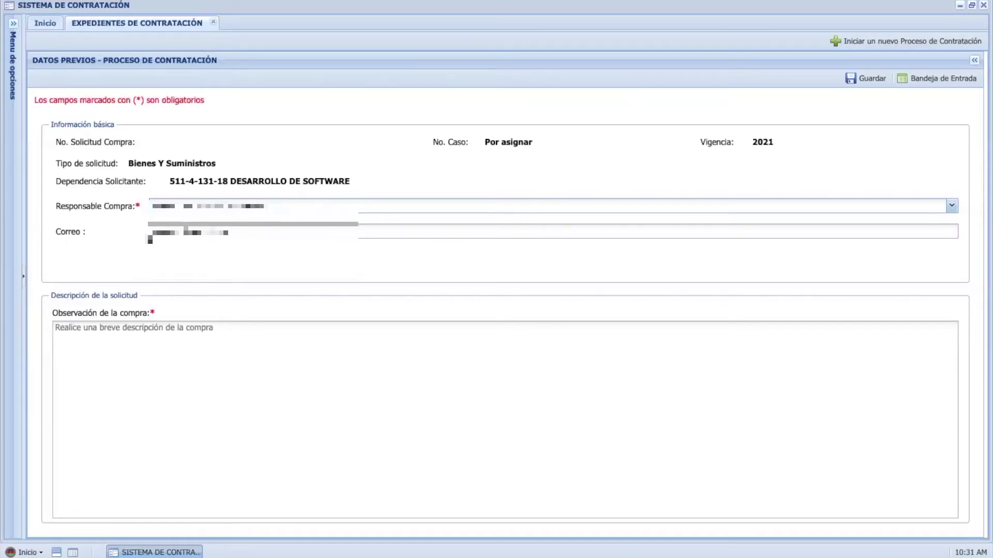
# - Enter COMPRA DE COMPUTADORES as the purchase observation, then save the request and confirm starting the flow
pyautogui.click(208, 337)
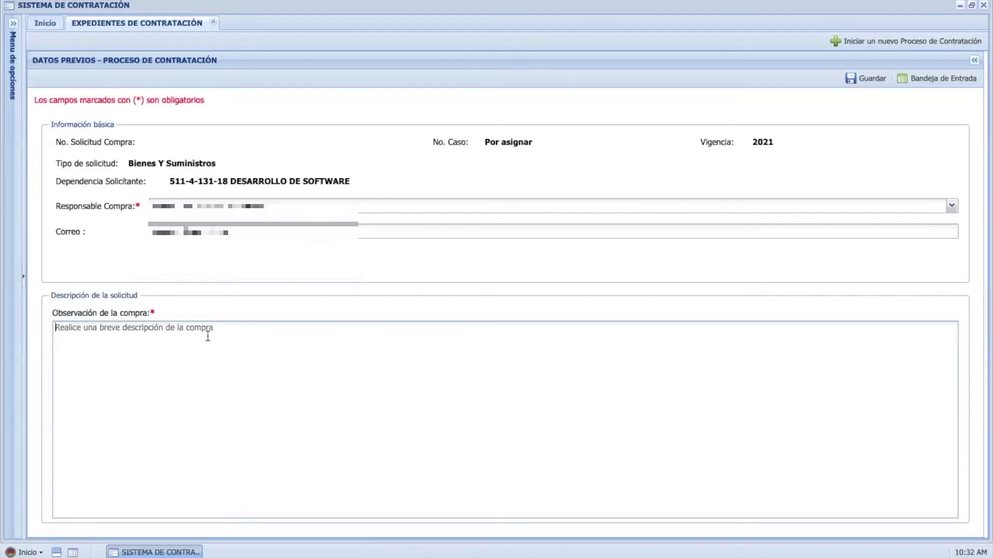
pyautogui.click(207, 337)
pyautogui.write('COMPRA D')
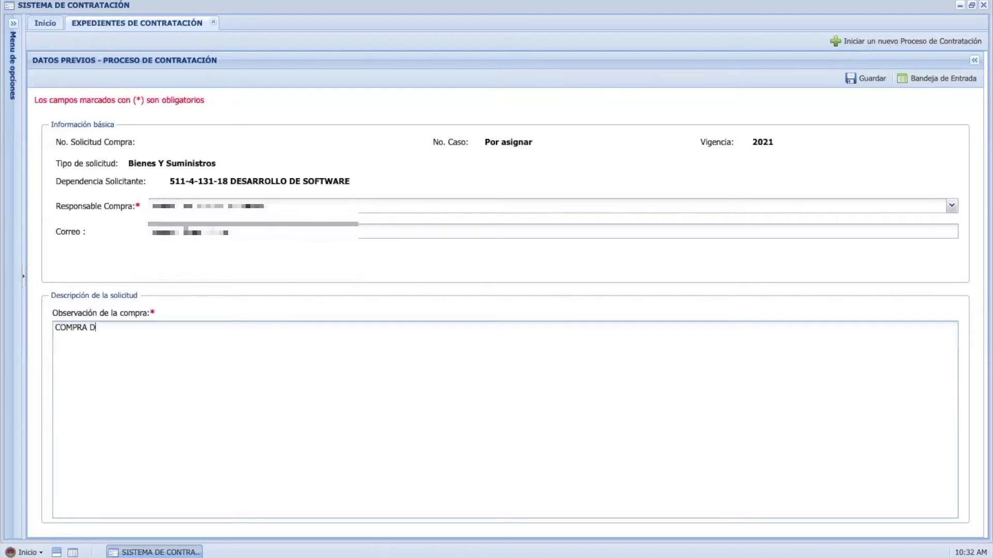
pyautogui.write('E COMPUTADORES')
pyautogui.click(860, 78)
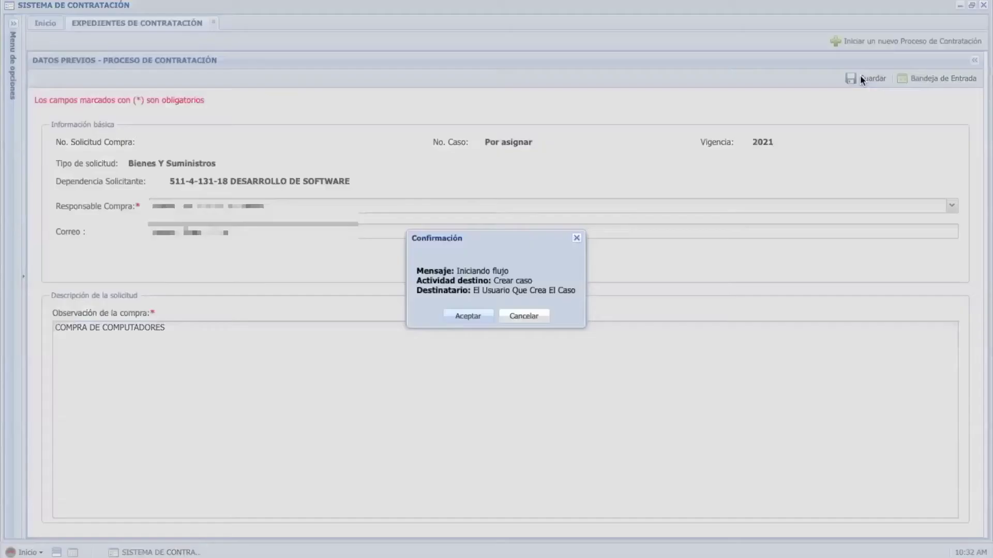
pyautogui.click(467, 318)
pyautogui.click(495, 312)
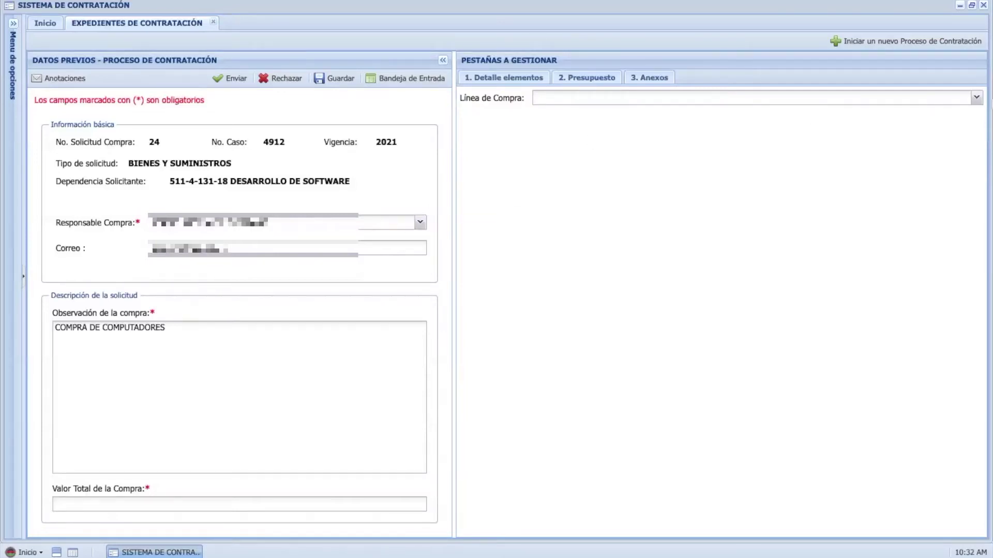
# - Set the request's Línea de Compra to EQUIPOS DE COMPUTO and collapse the preliminary data section
pyautogui.click(976, 98)
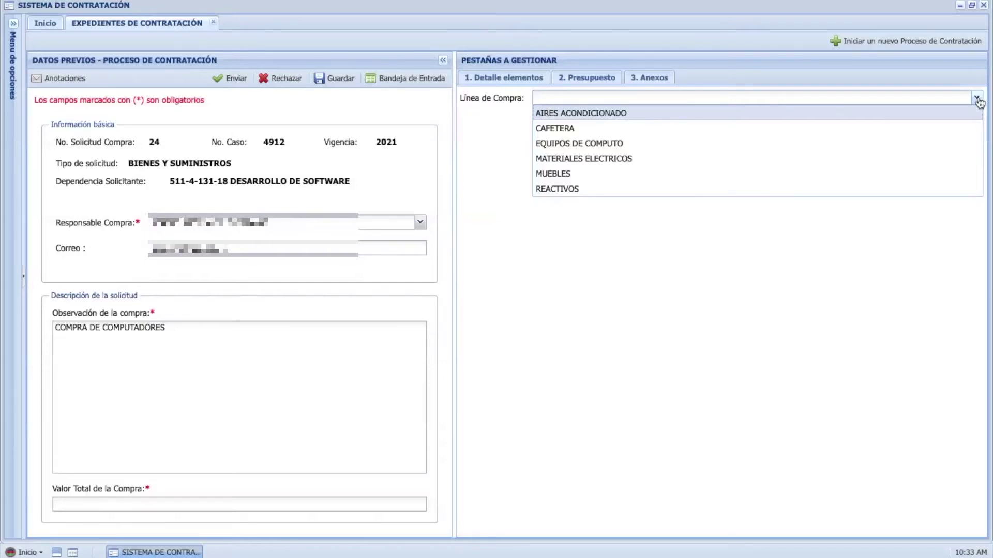
pyautogui.click(620, 147)
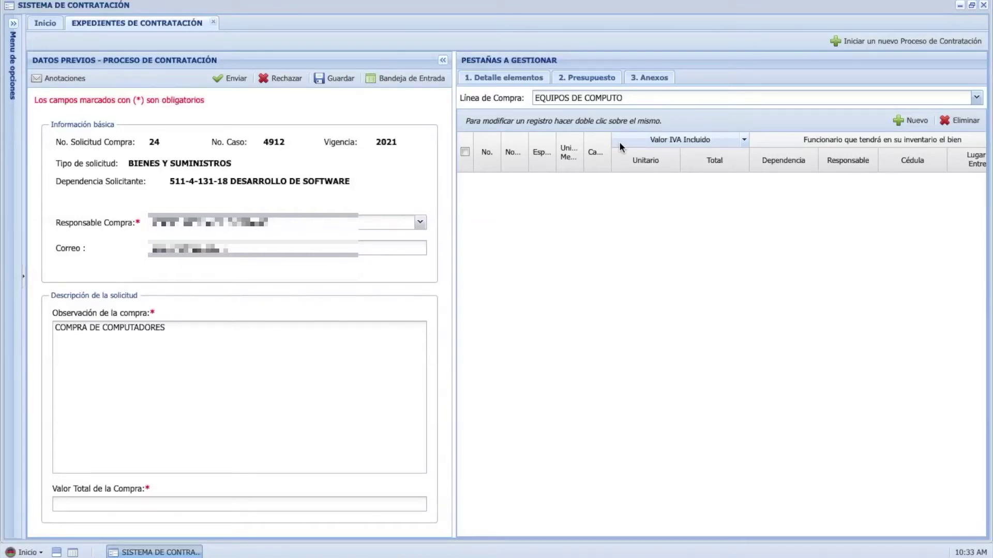
pyautogui.click(443, 60)
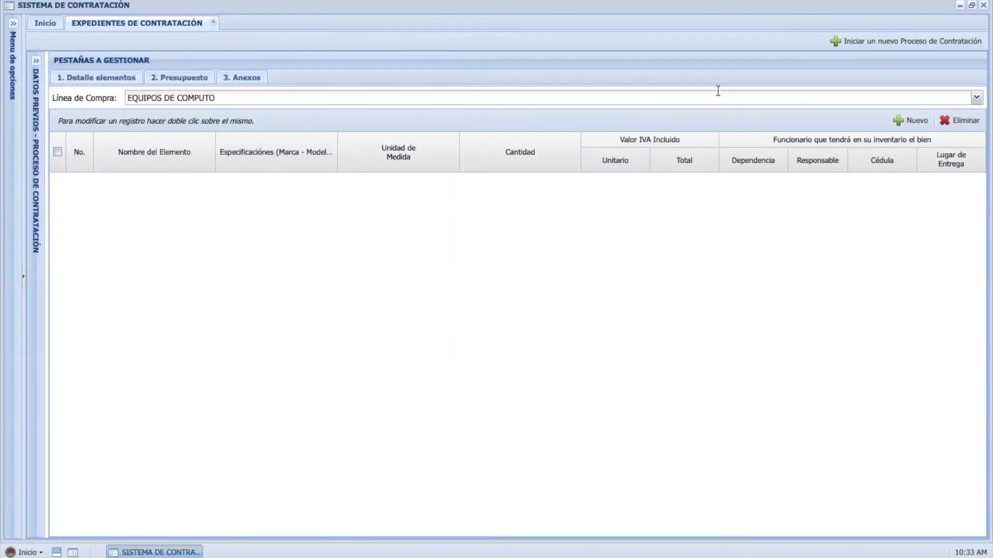
# - Add a new item named COMPUTADOR PORTARIL and save its specifications as MARCA, SERIE and MODELO on separate lines
pyautogui.click(913, 124)
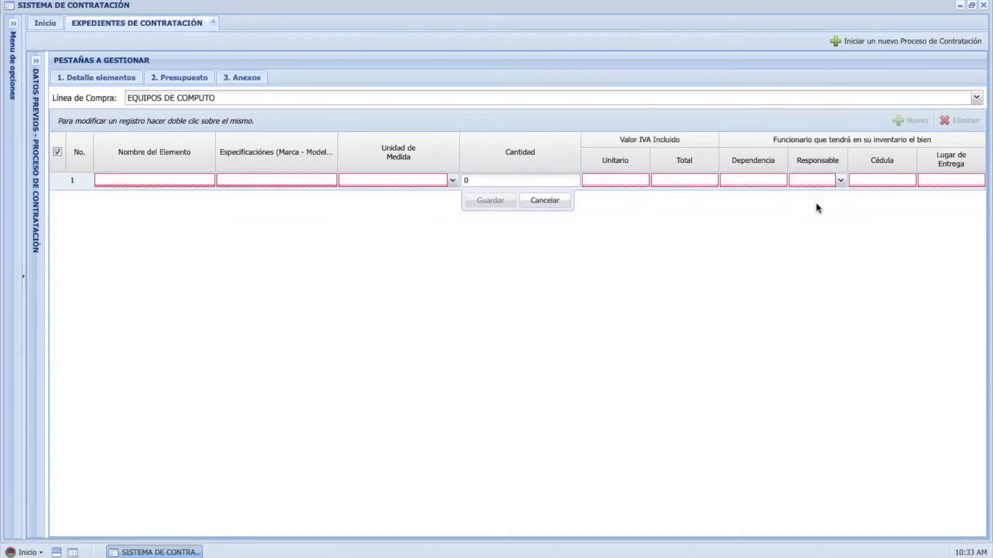
pyautogui.click(153, 179)
pyautogui.write('COMPUTADOR PORTARIL')
pyautogui.click(247, 179)
pyautogui.click(349, 208)
pyautogui.write('MARCA')
pyautogui.press('Return')
pyautogui.write('SERIE')
pyautogui.press('Return')
pyautogui.write('MODELO')
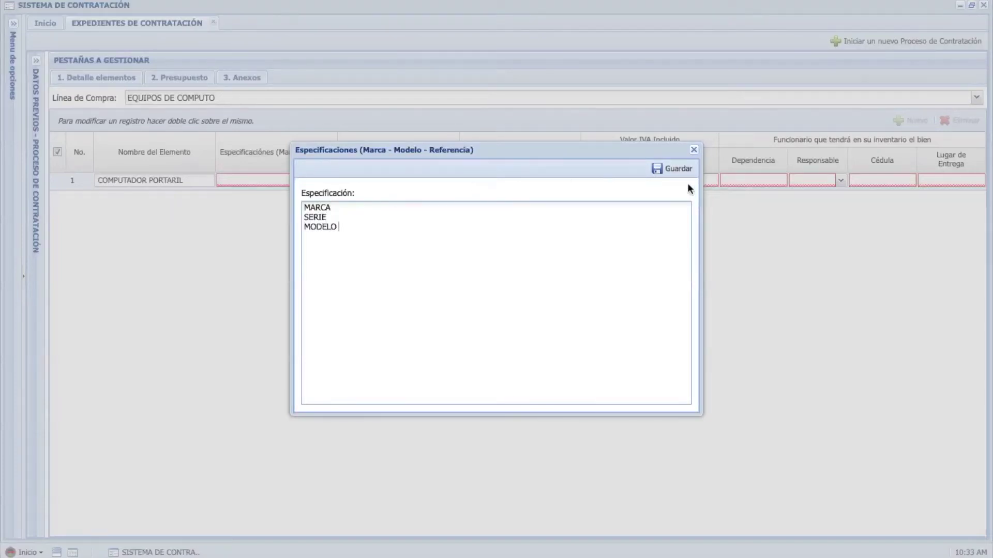
pyautogui.click(668, 168)
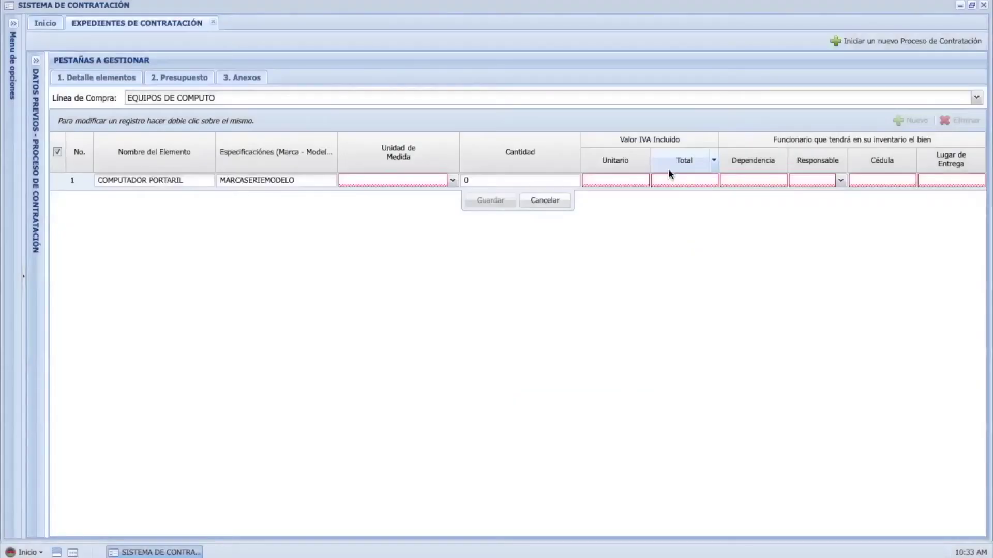
# - Set the item's unit of measure to Unidad, its quantity to 2 and its unit value to 2.500.000
pyautogui.click(453, 180)
pyautogui.scroll(-3, 429, 342)
pyautogui.scroll(3, 429, 341)
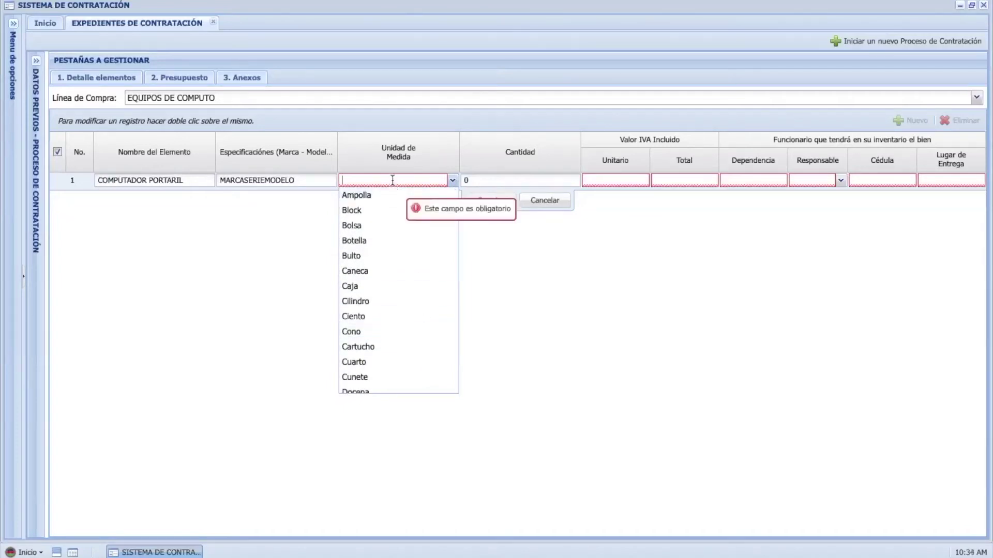
pyautogui.write('Unidad')
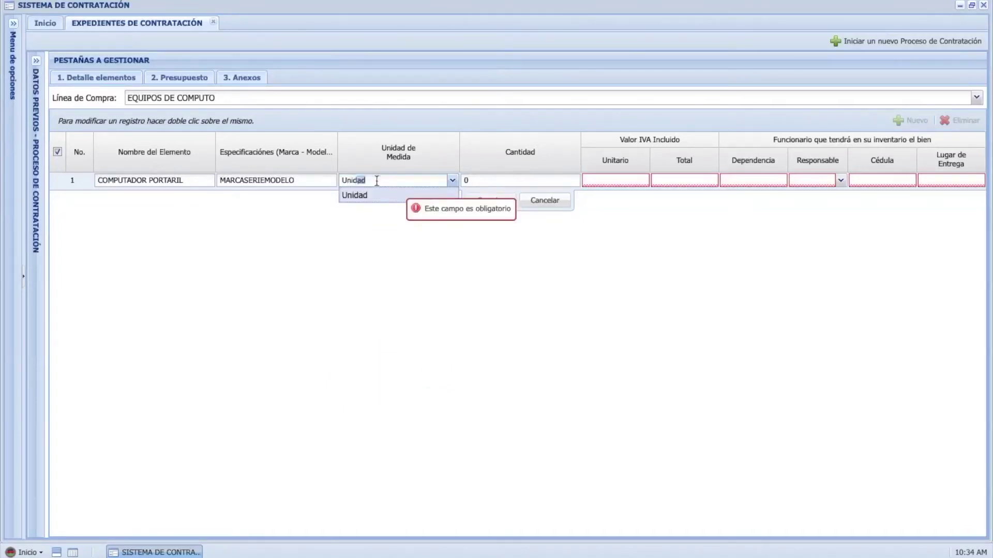
pyautogui.click(370, 196)
pyautogui.click(508, 178)
pyautogui.write('2')
pyautogui.press('Tab')
pyautogui.write('2')
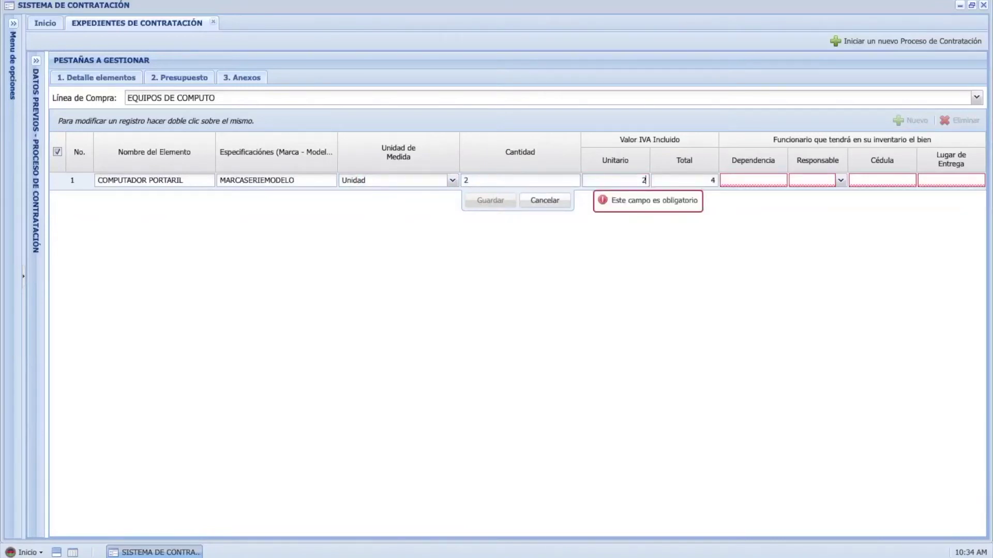
pyautogui.write('500000')
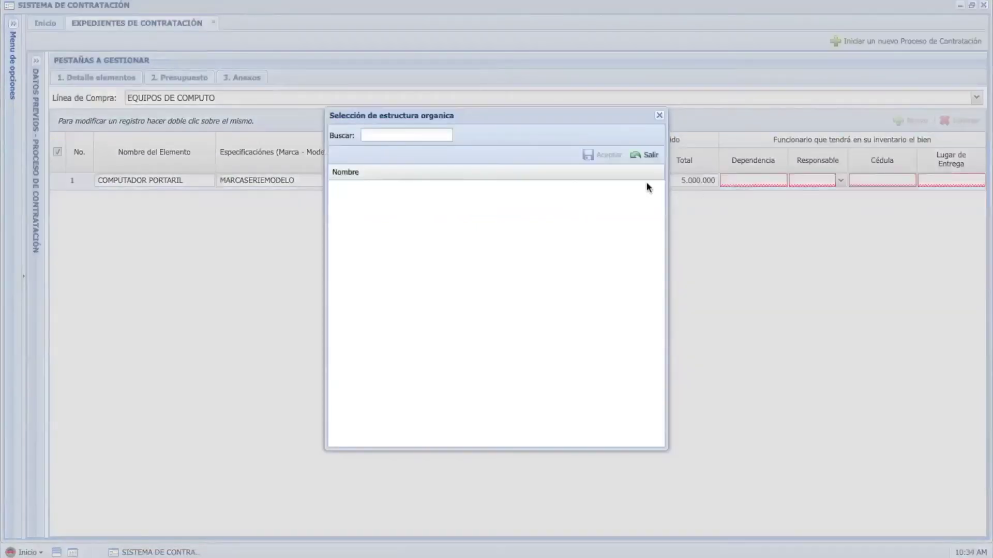
# - Assign the item to the JURÍDICA department and choose the responsible employee for its inventory
pyautogui.click(421, 135)
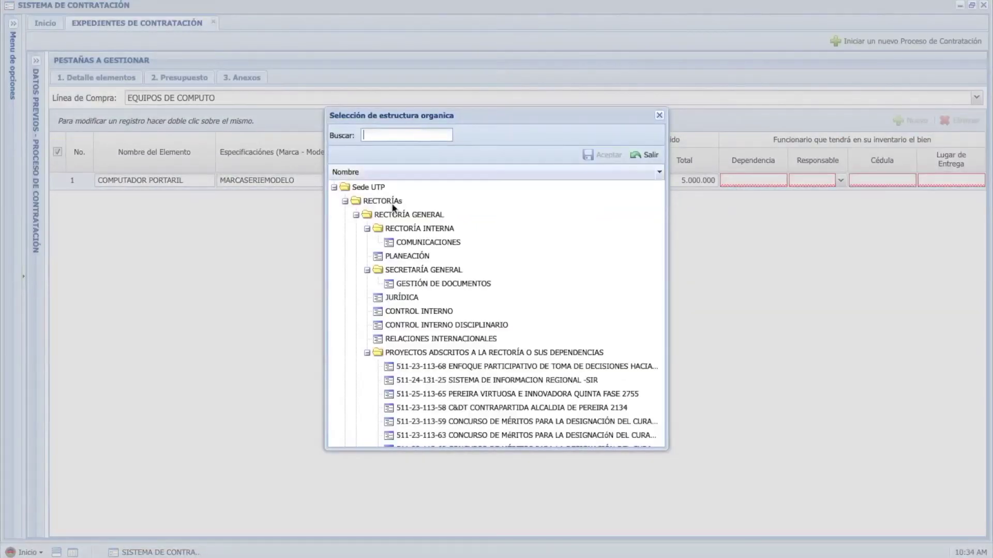
pyautogui.click(403, 295)
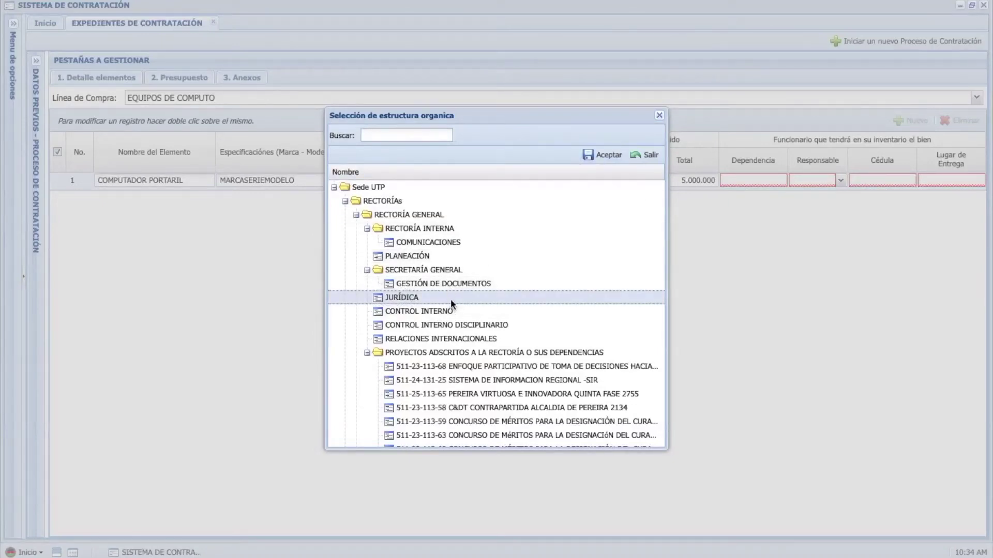
pyautogui.click(600, 156)
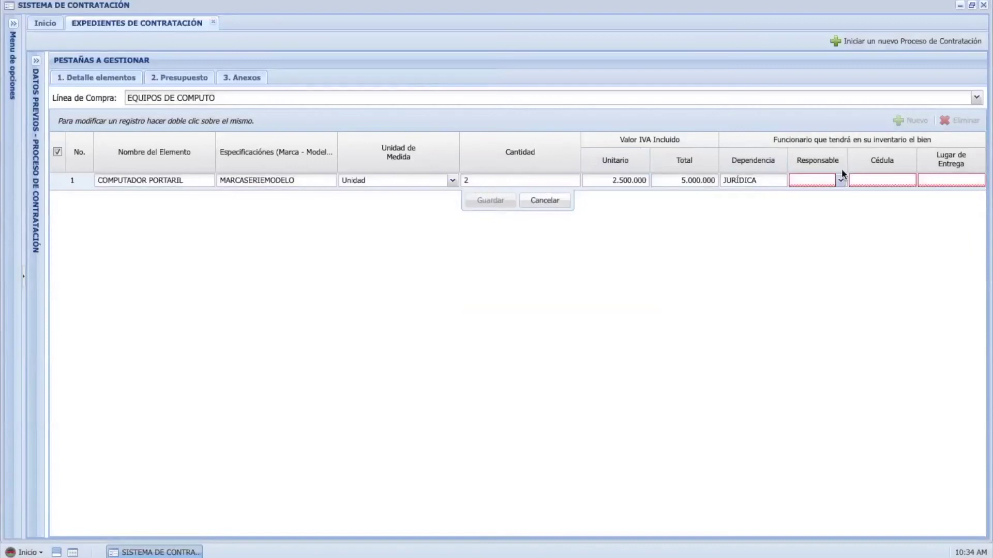
pyautogui.moveTo(829, 185)
pyautogui.click(841, 180)
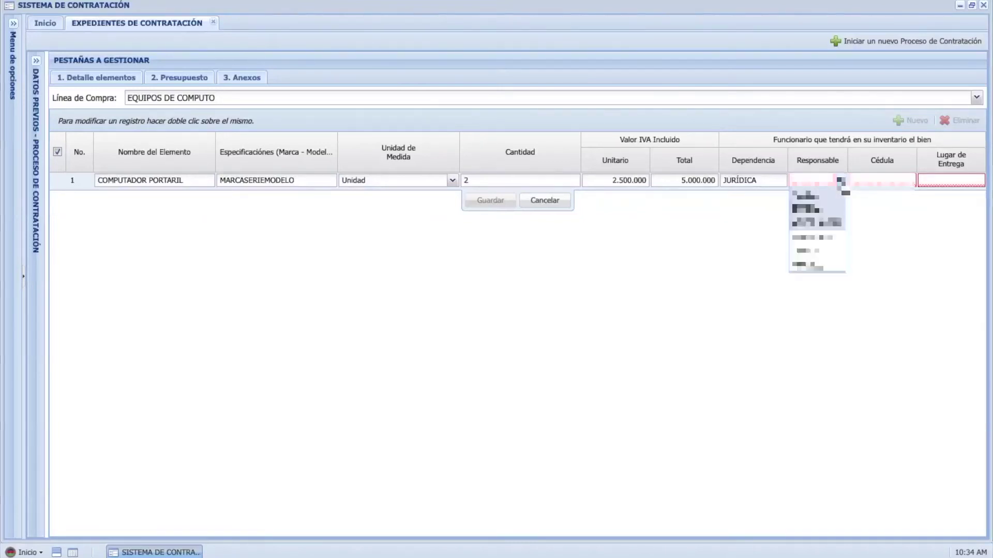
pyautogui.click(829, 210)
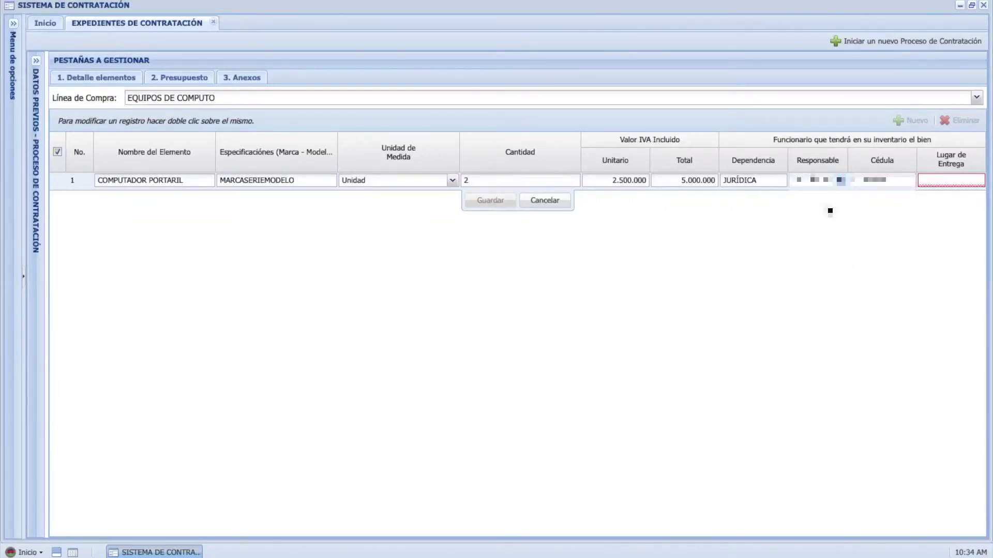
# - Set the item's delivery place to Edificio 1 Bloque A and save the item record
pyautogui.click(949, 180)
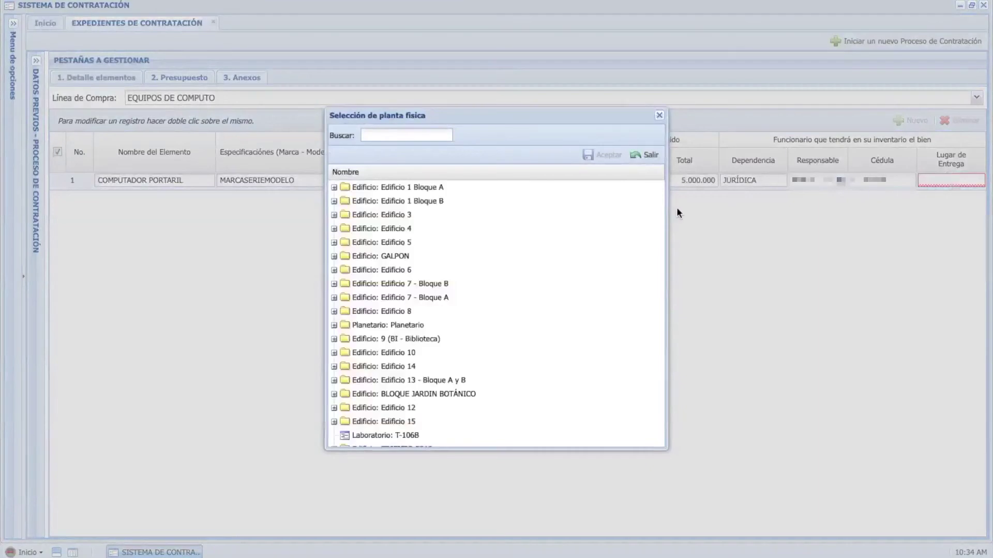
pyautogui.click(471, 186)
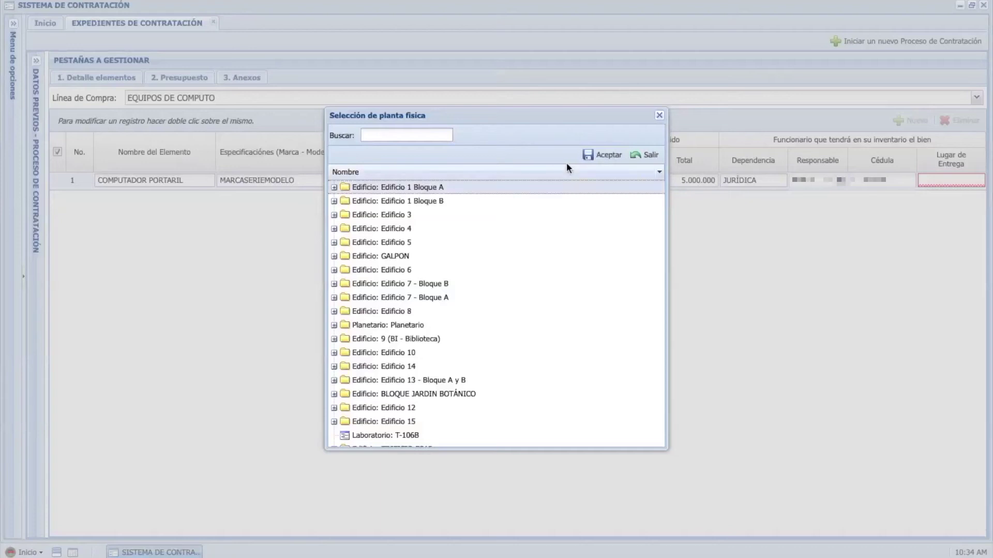
pyautogui.click(603, 155)
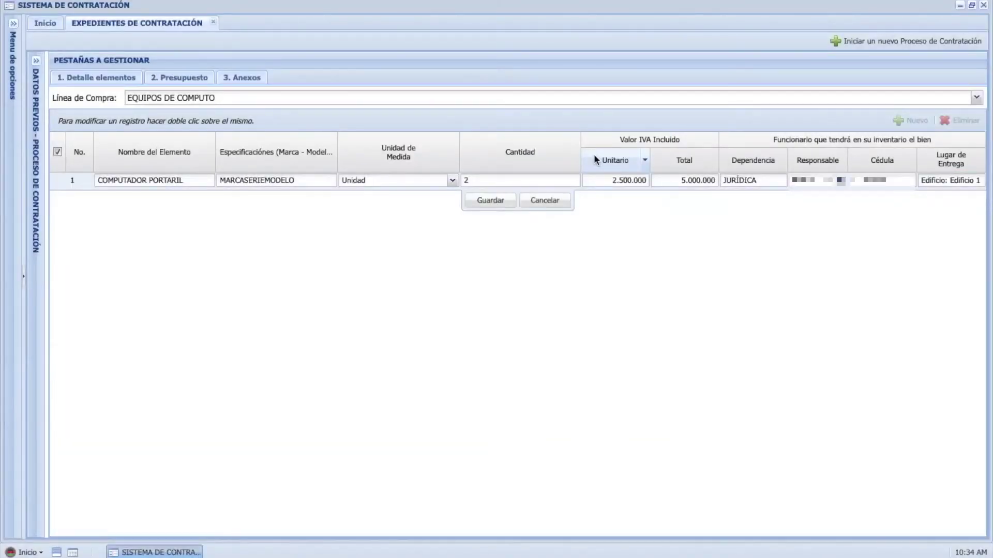
pyautogui.click(484, 201)
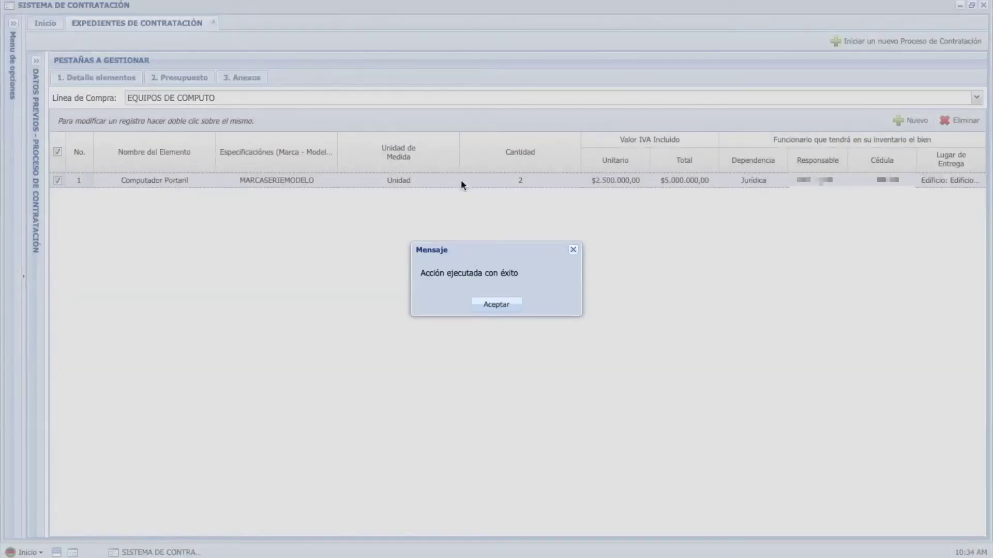
pyautogui.click(498, 308)
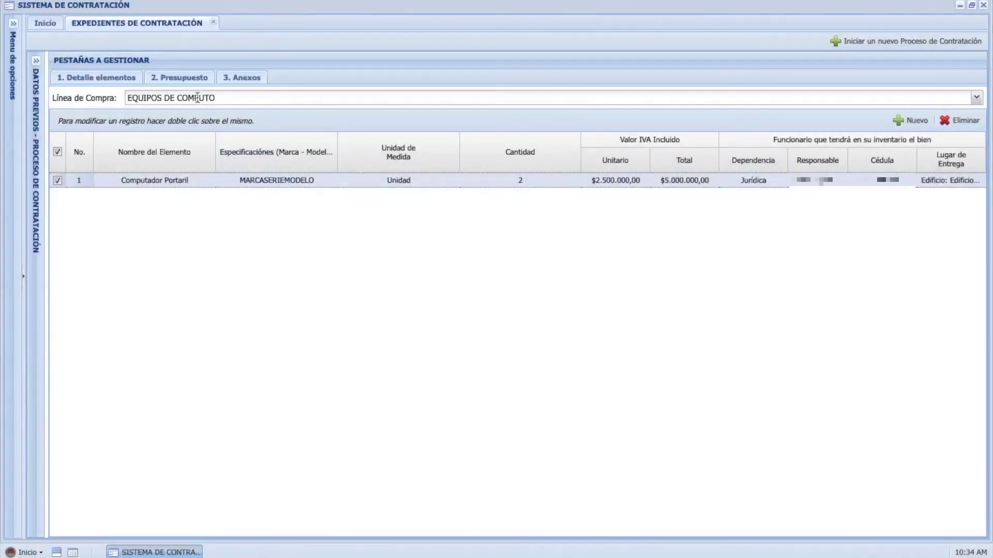
# - Add a new record to the budget's CDP list with Funcionamiento as its budget type
pyautogui.click(192, 80)
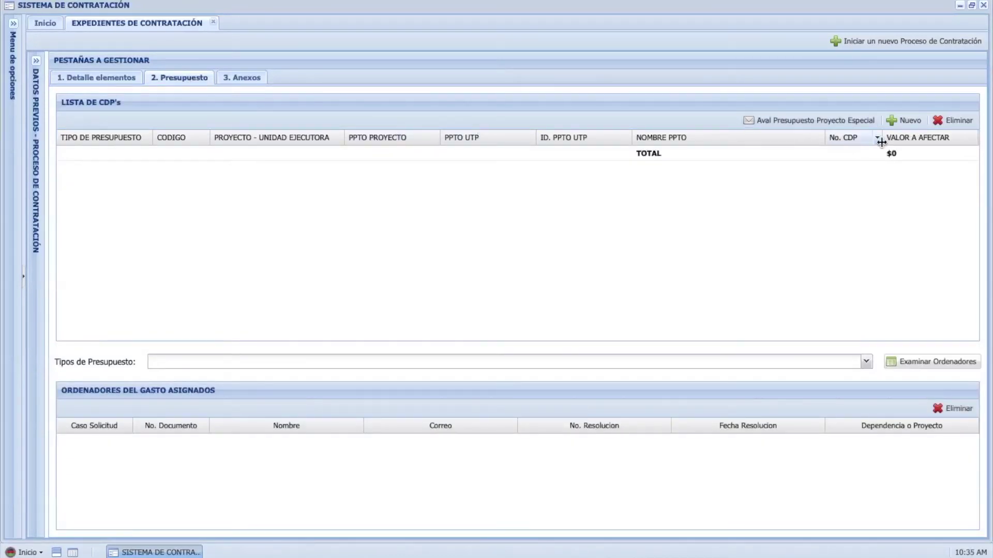
pyautogui.click(899, 121)
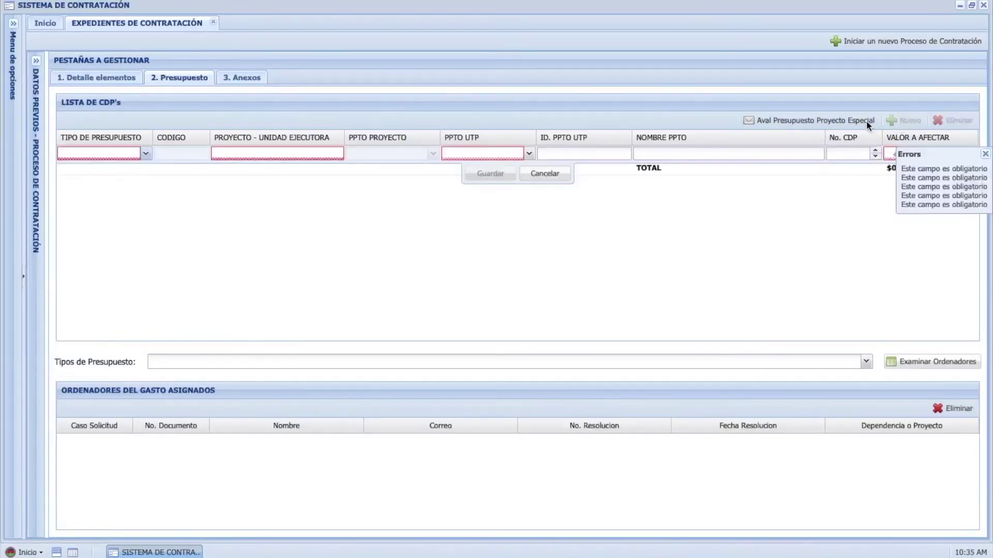
pyautogui.click(146, 154)
pyautogui.click(117, 184)
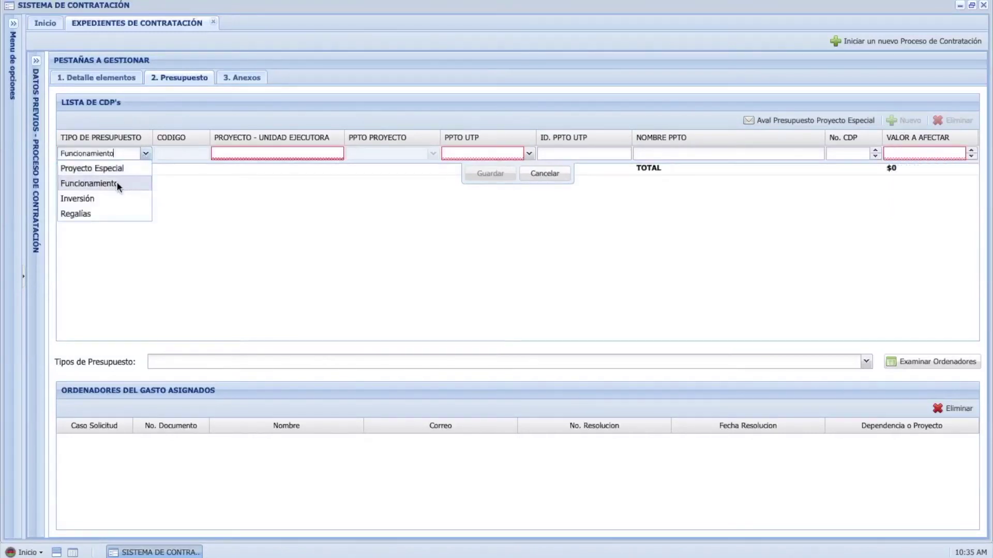
# - Search for the JURIDICA department and assign it as the executing unit of the new CDP record
pyautogui.click(249, 153)
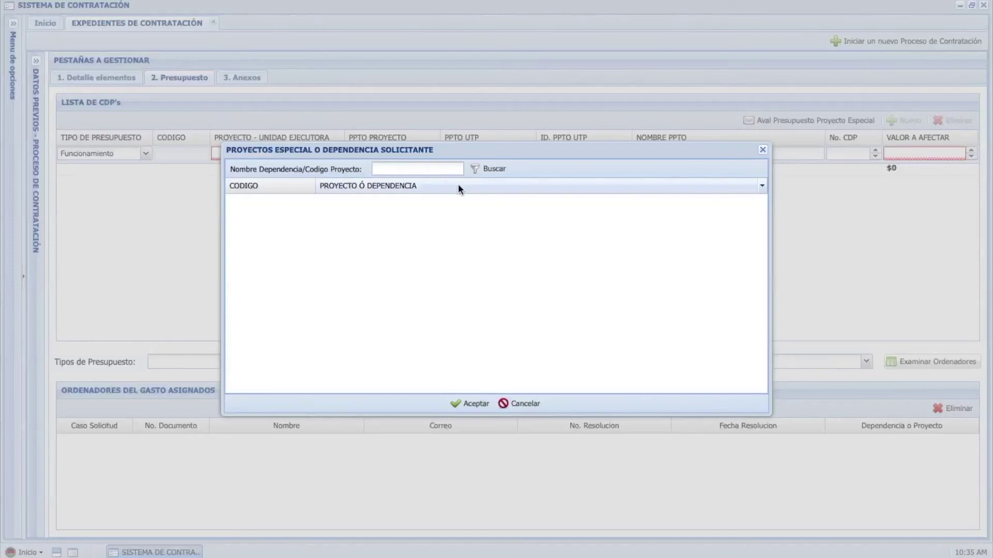
pyautogui.click(459, 169)
pyautogui.write('JURIDICA')
pyautogui.click(501, 168)
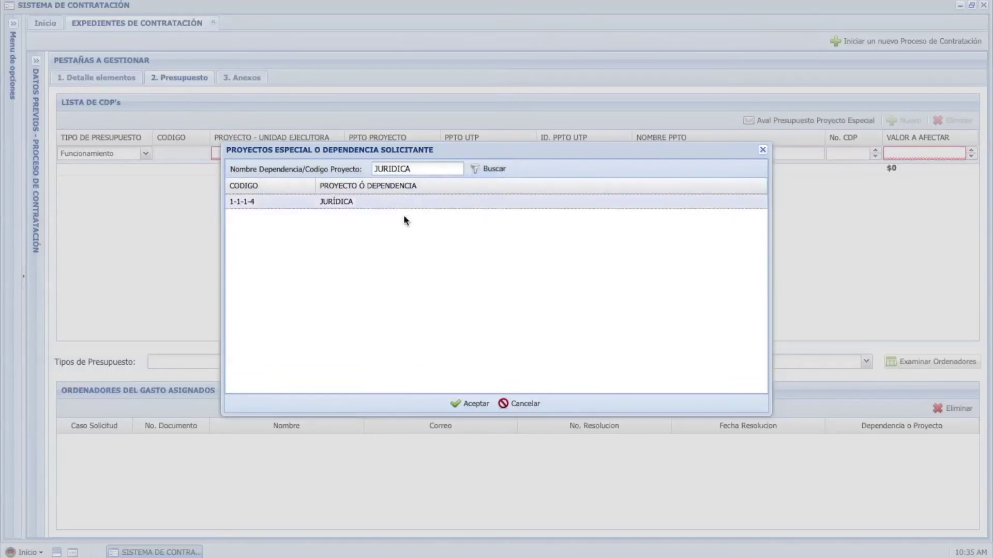
pyautogui.click(468, 404)
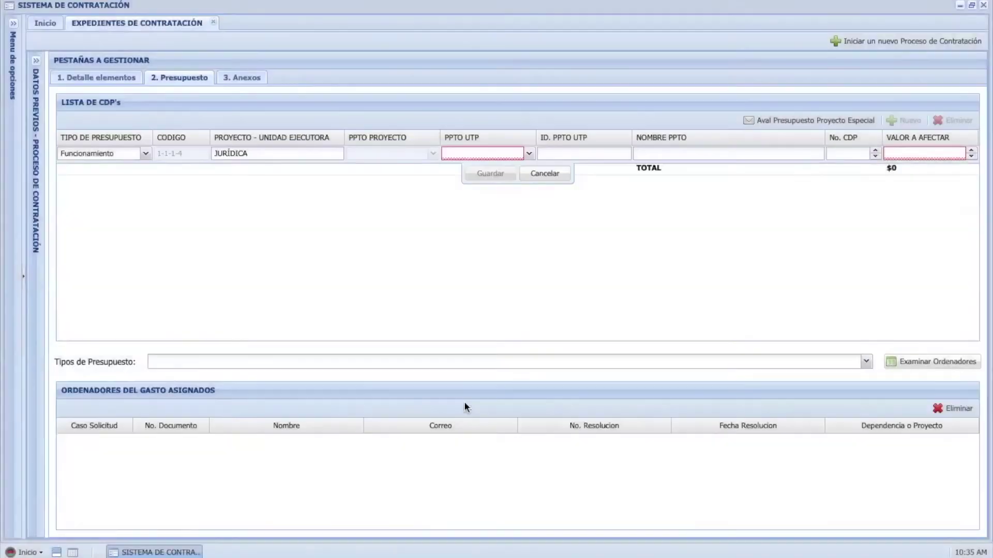
# - Choose the 220117 EQUIPO ADMINISTRATIVO budget for the CDP record and set the value to affect to 5000000
pyautogui.click(529, 155)
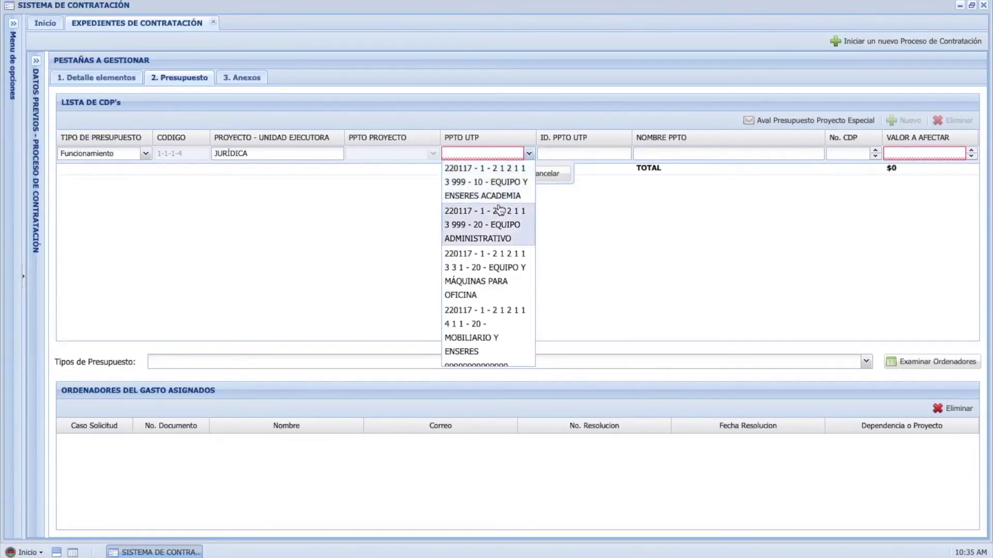
pyautogui.click(492, 234)
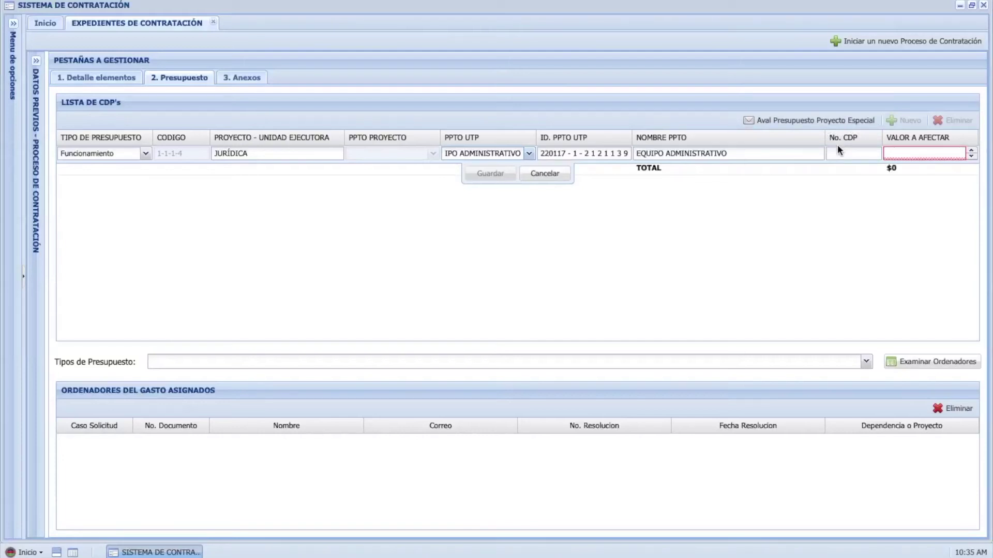
pyautogui.click(892, 153)
pyautogui.write('50')
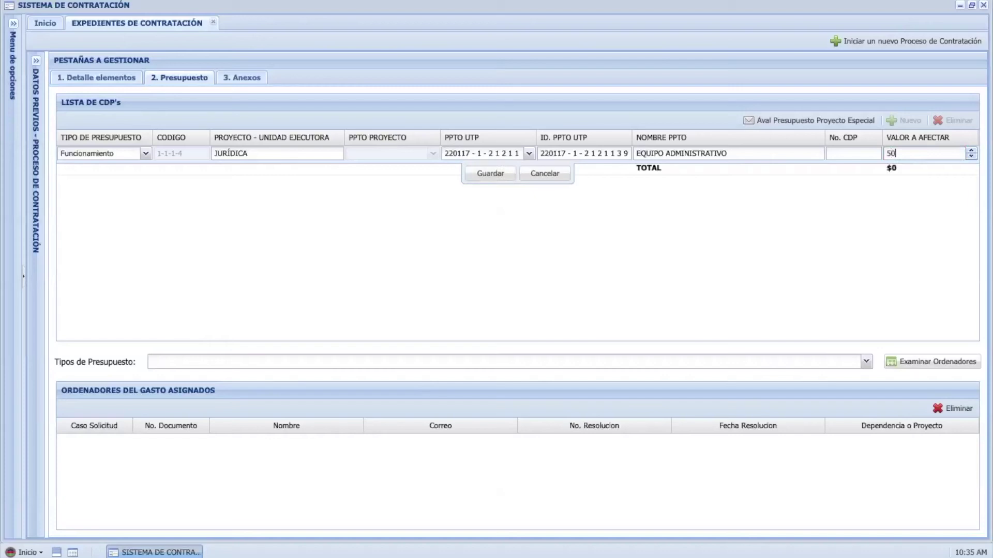
pyautogui.write('00000')
# - Check the request's total purchase value in the preliminary process data and save the CDP record
pyautogui.click(37, 60)
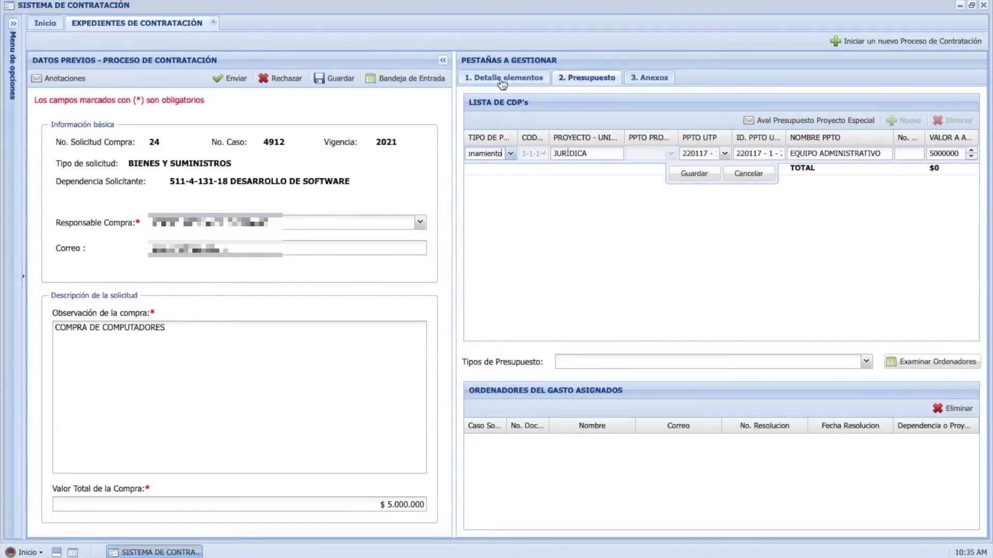
pyautogui.click(443, 61)
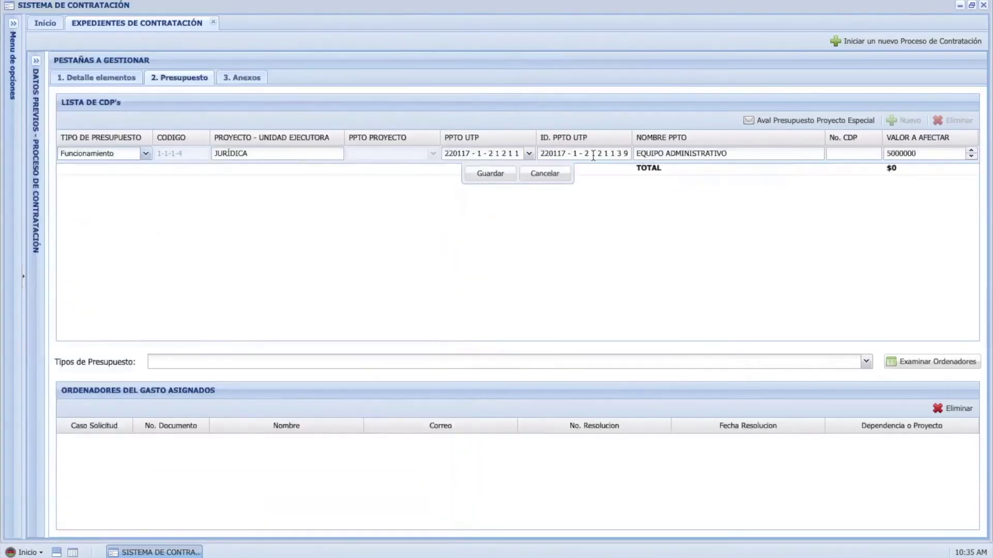
pyautogui.click(490, 176)
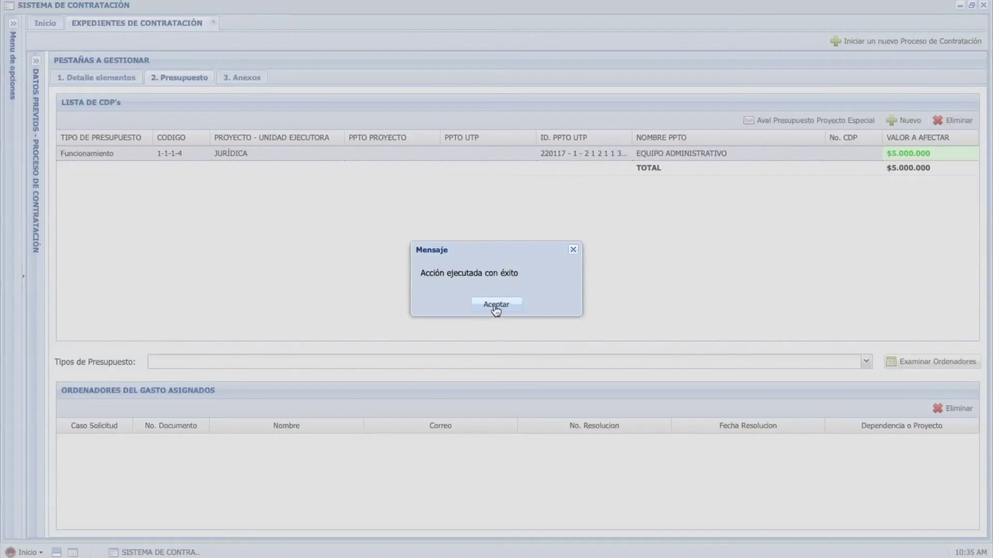
pyautogui.click(495, 306)
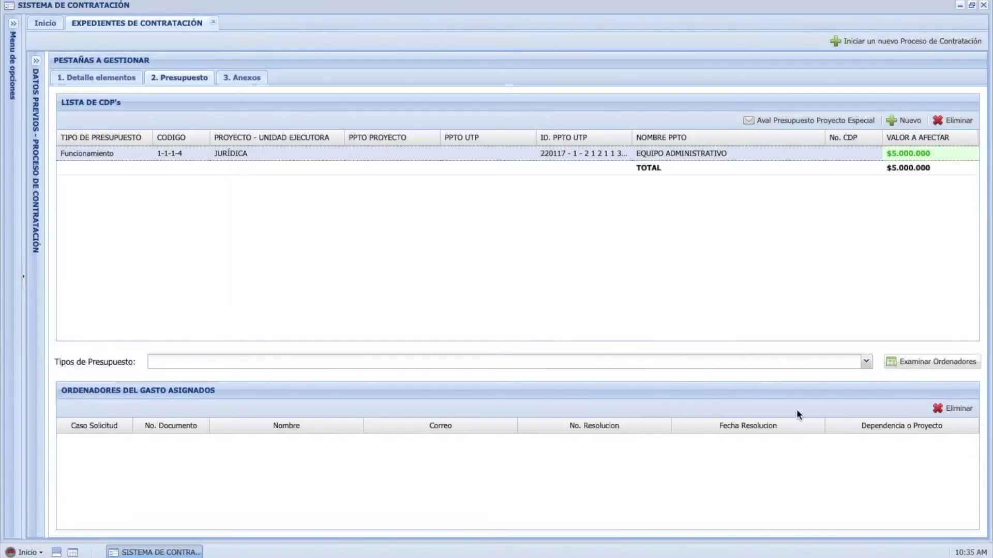
# - Assign the second listed Rectoría authorizer as the spending authorizer for the Funcionamiento budget type
pyautogui.click(866, 364)
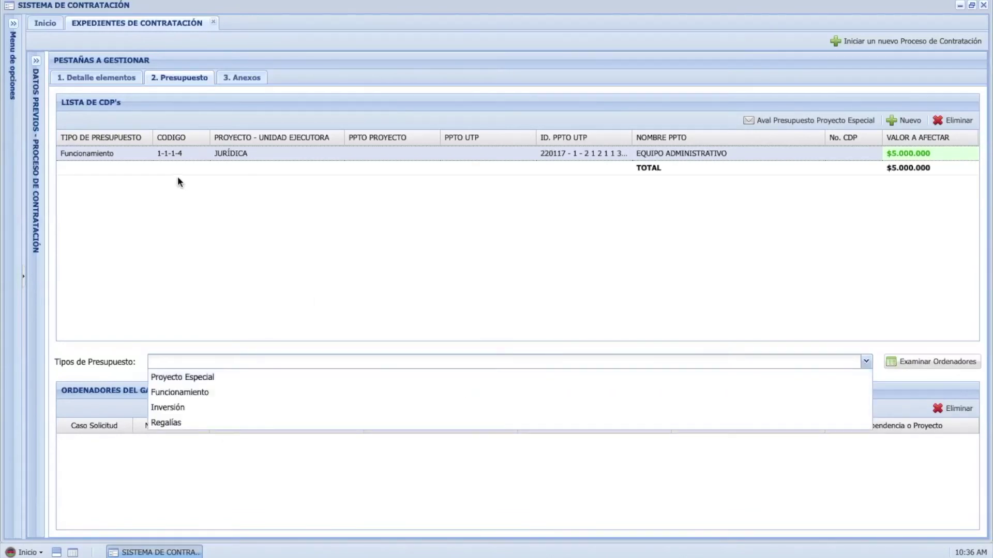
pyautogui.click(176, 393)
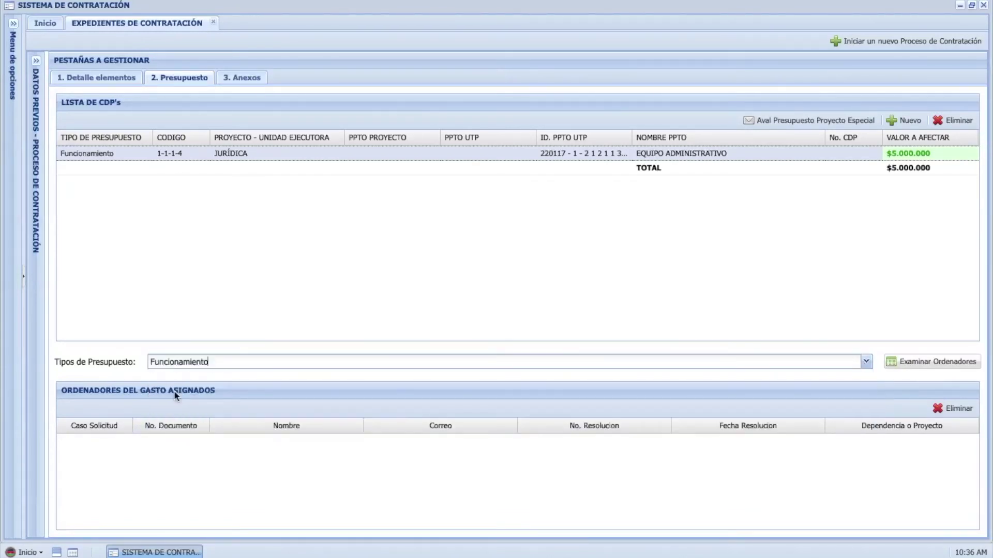
pyautogui.click(903, 362)
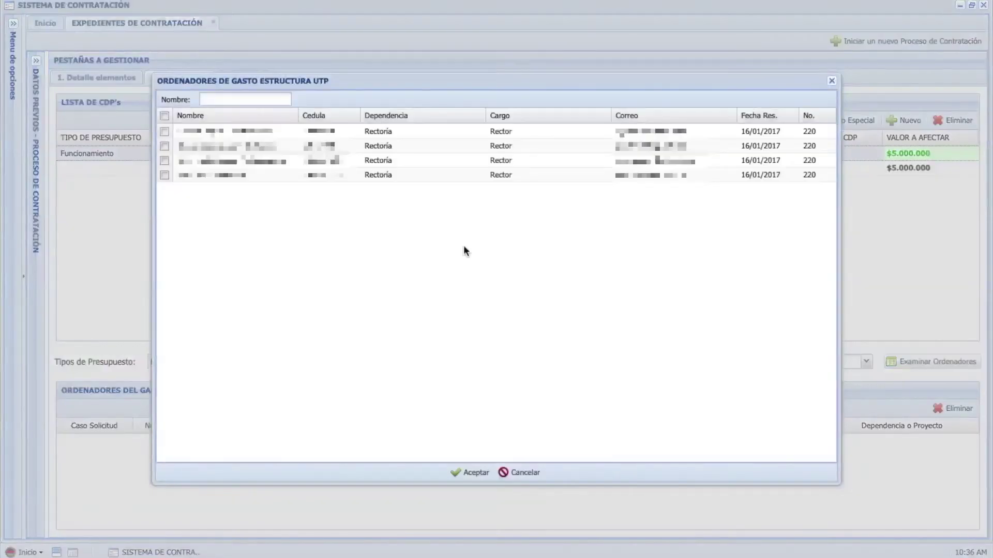
pyautogui.click(165, 146)
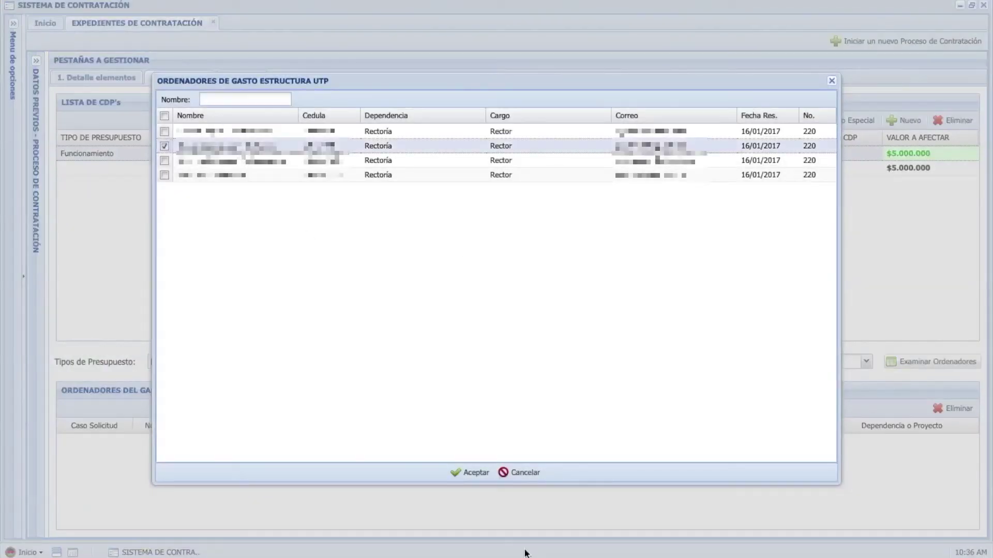
pyautogui.click(456, 473)
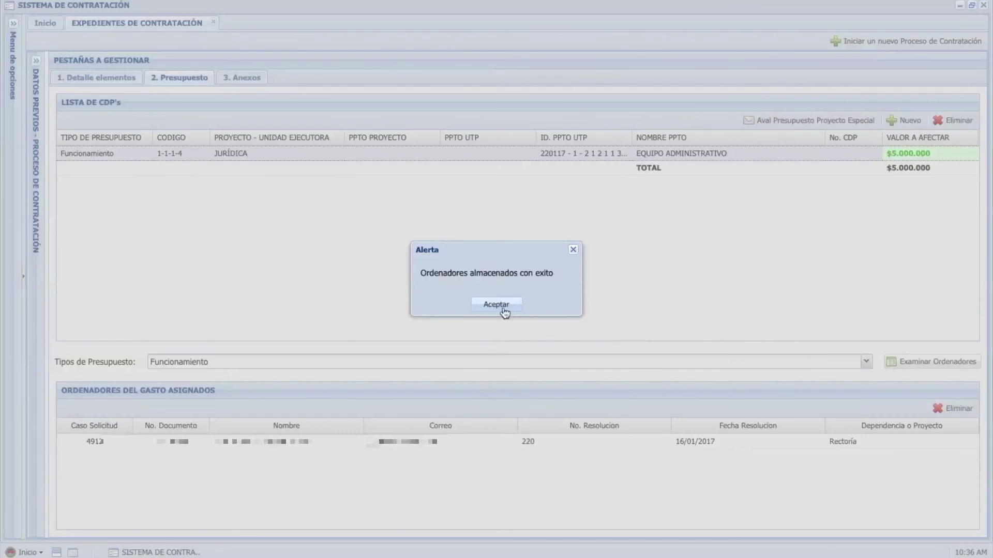
pyautogui.click(498, 306)
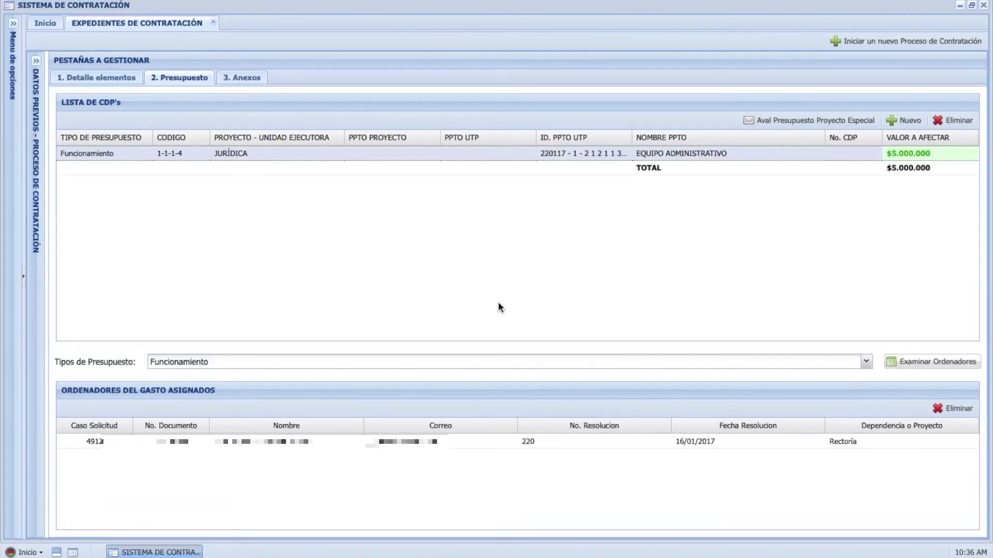
# - Attach the PRUEBA PDF from the SOFTWARE folder to the request as a COTIZACIÓN document
pyautogui.click(247, 82)
pyautogui.click(930, 96)
pyautogui.click(834, 142)
pyautogui.click(965, 97)
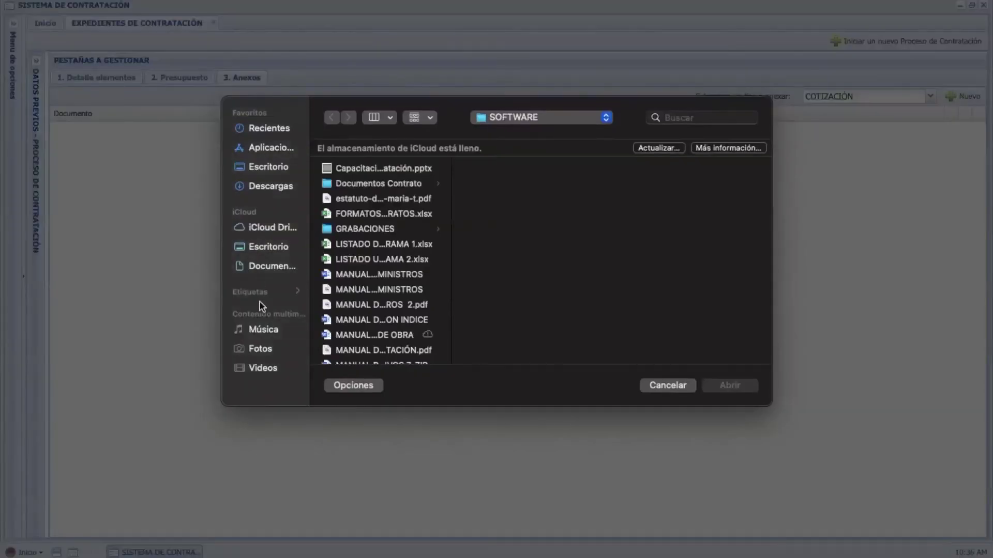
pyautogui.scroll(-2, 361, 299)
pyautogui.scroll(-3, 361, 299)
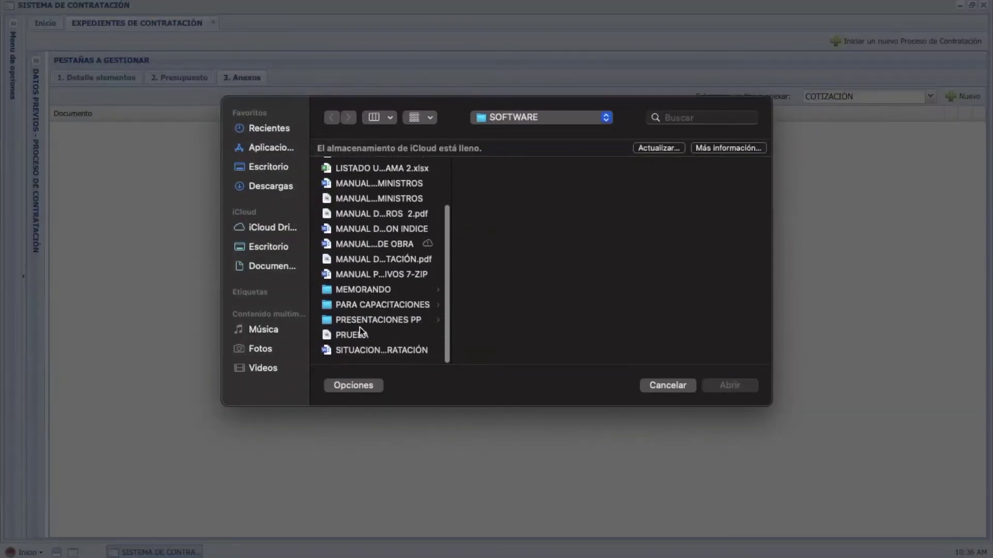
pyautogui.click(360, 335)
pyautogui.click(737, 384)
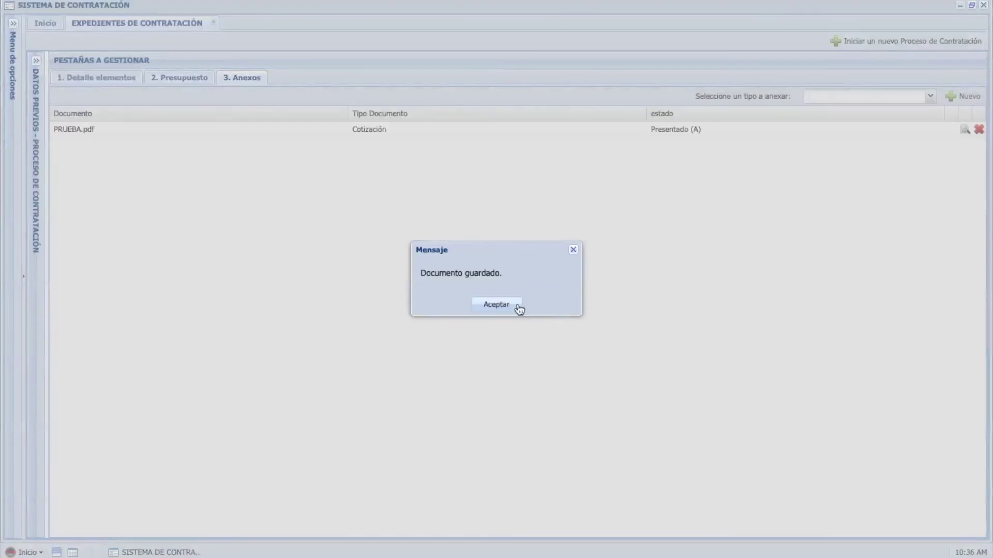
pyautogui.click(492, 308)
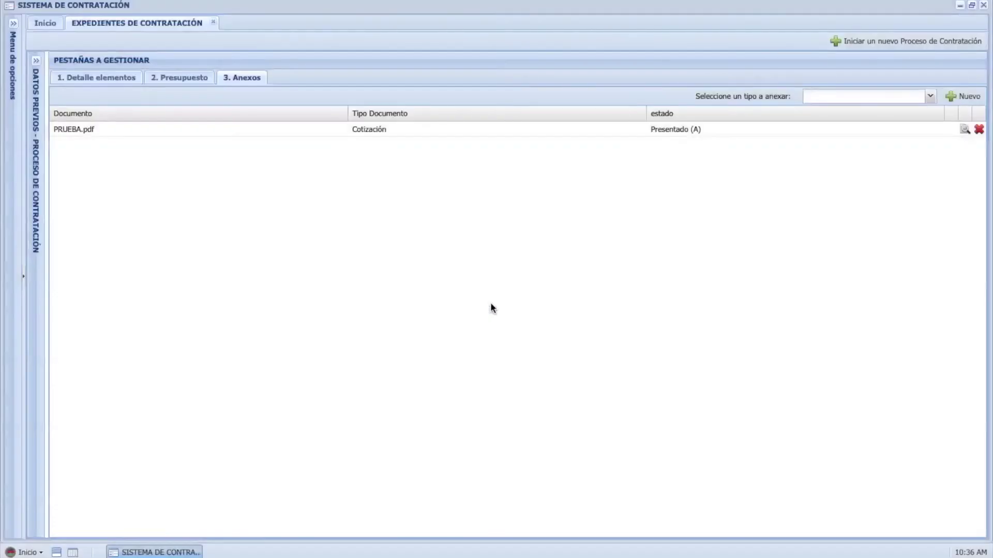
# - Attach the PRUEBA PDF to the request a second time, as a SOPORTE DE CDP document
pyautogui.click(931, 97)
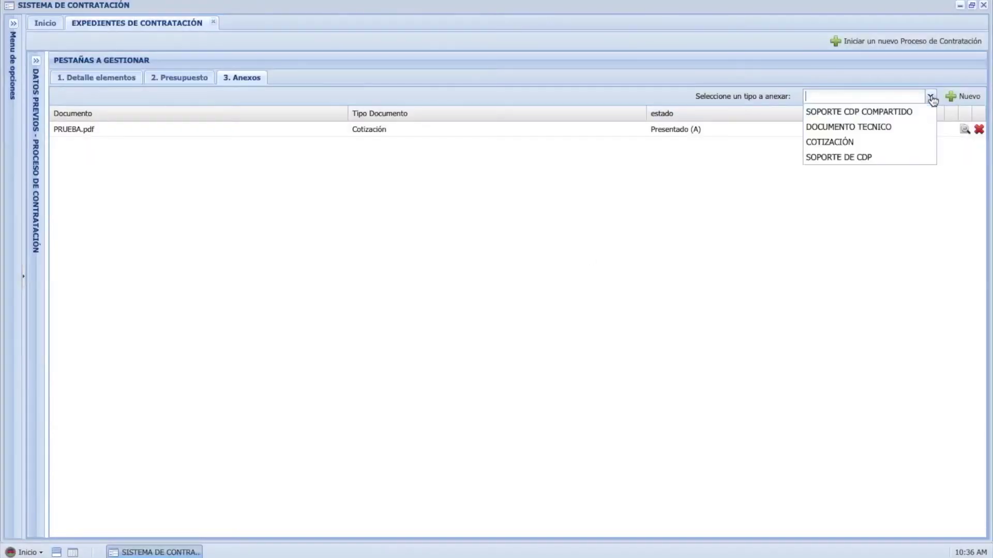
pyautogui.click(851, 156)
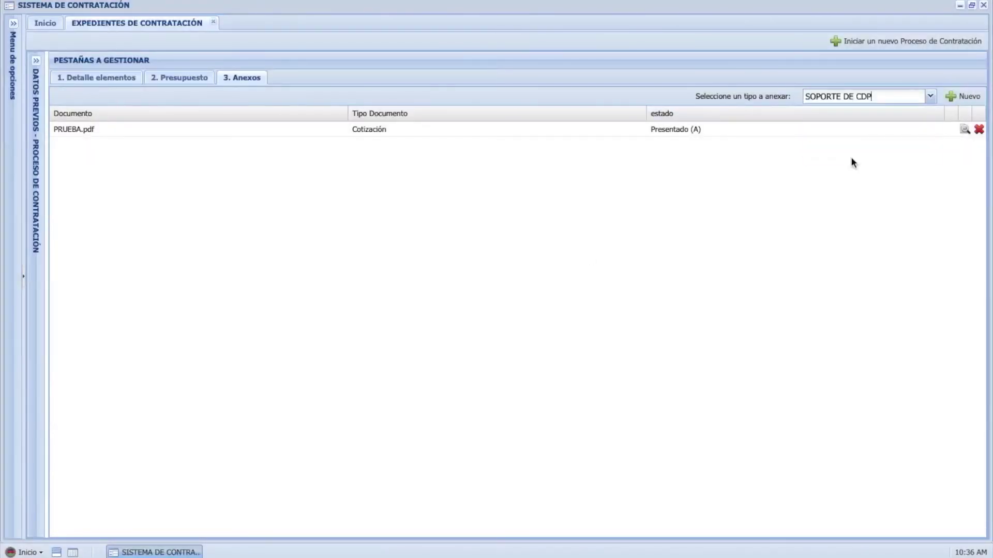
pyautogui.click(963, 99)
pyautogui.scroll(-3, 424, 305)
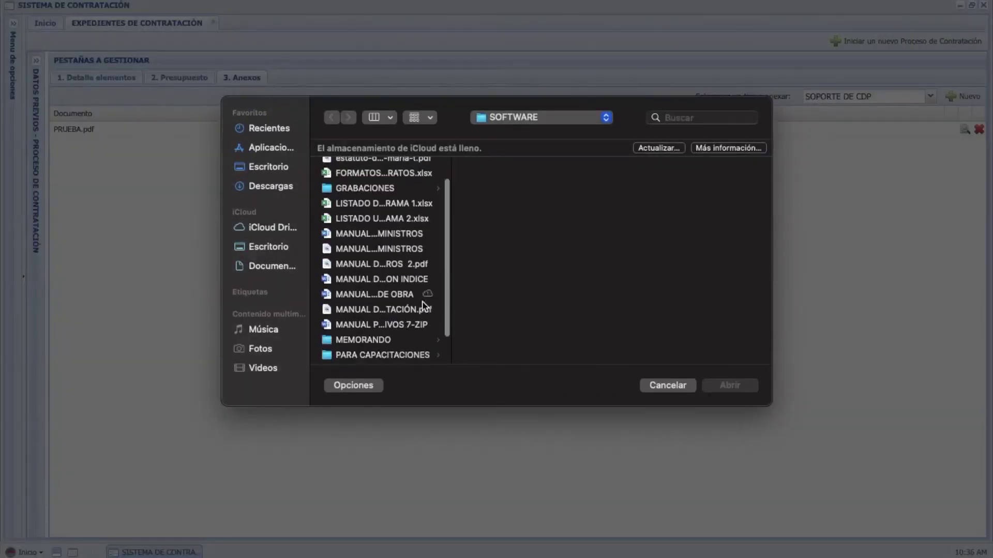
pyautogui.scroll(-3, 338, 365)
pyautogui.click(353, 338)
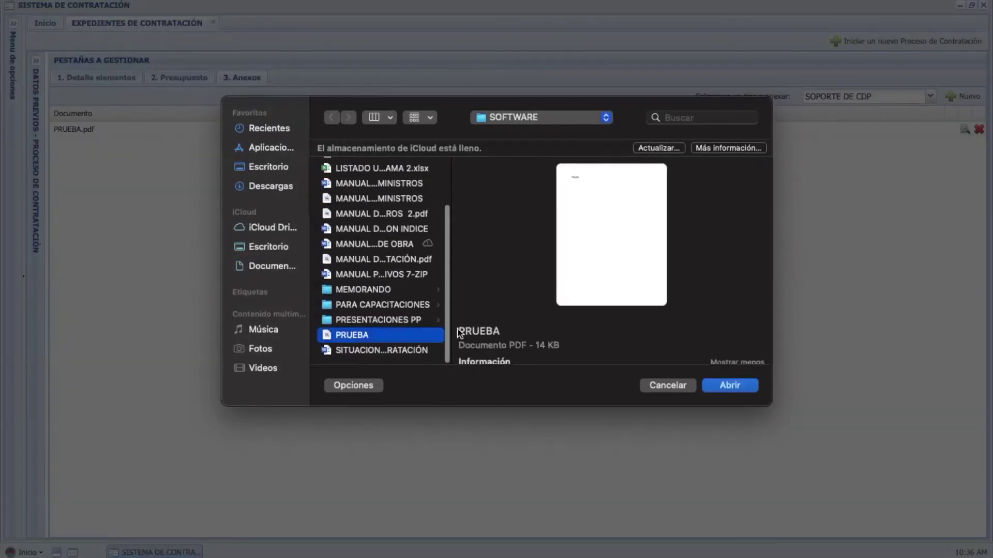
pyautogui.click(714, 385)
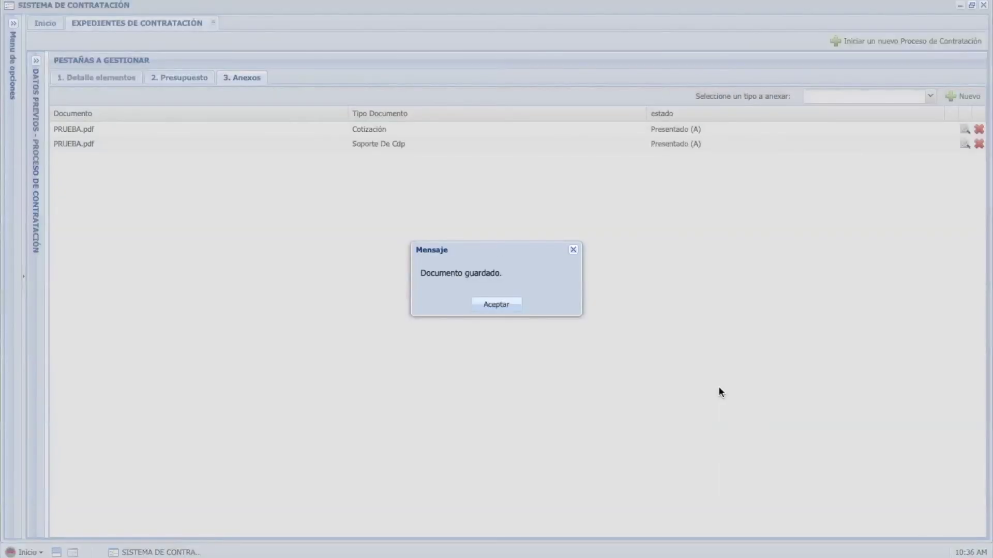
pyautogui.click(498, 303)
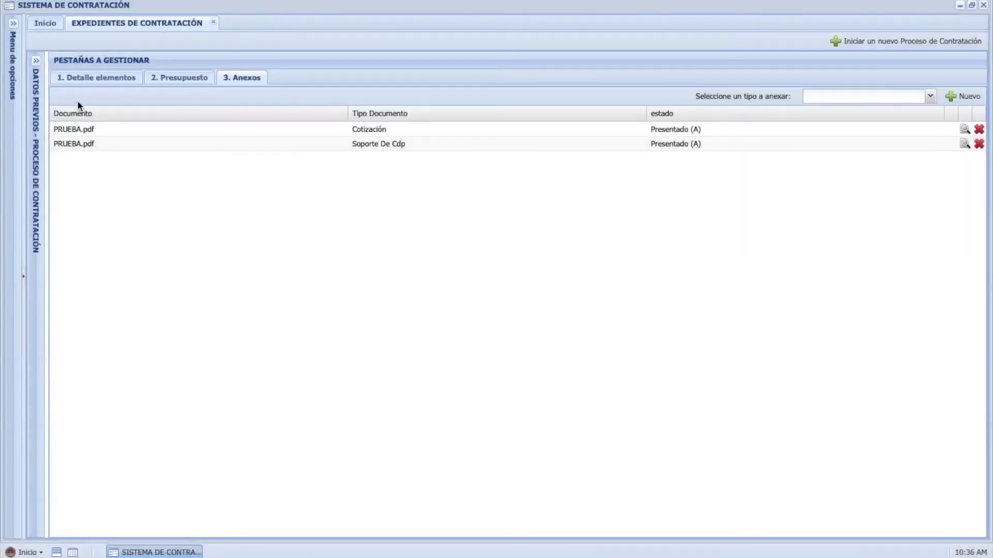
# - Add a second record to the budget's CDP list with Proyecto Especial as its budget type
pyautogui.click(168, 82)
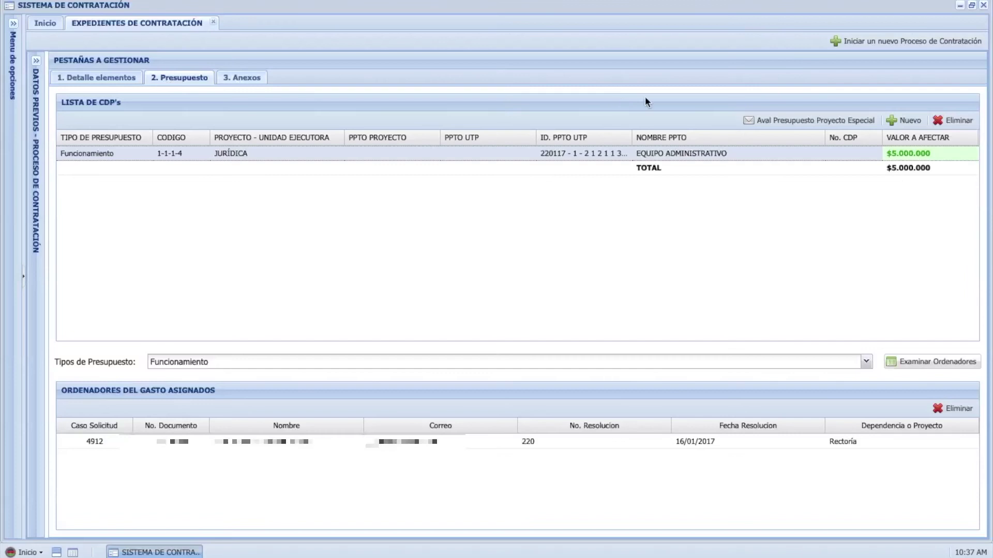
pyautogui.click(904, 121)
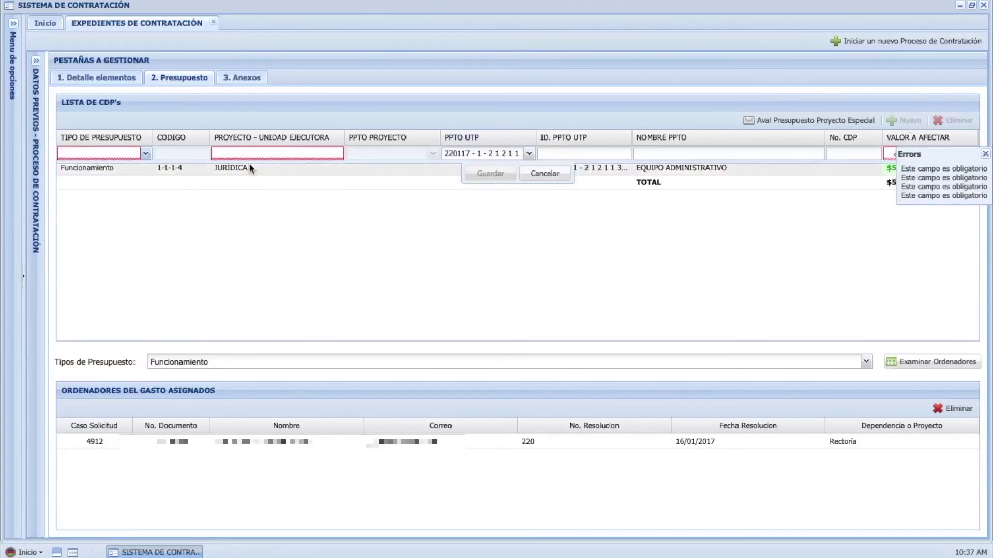
pyautogui.click(146, 154)
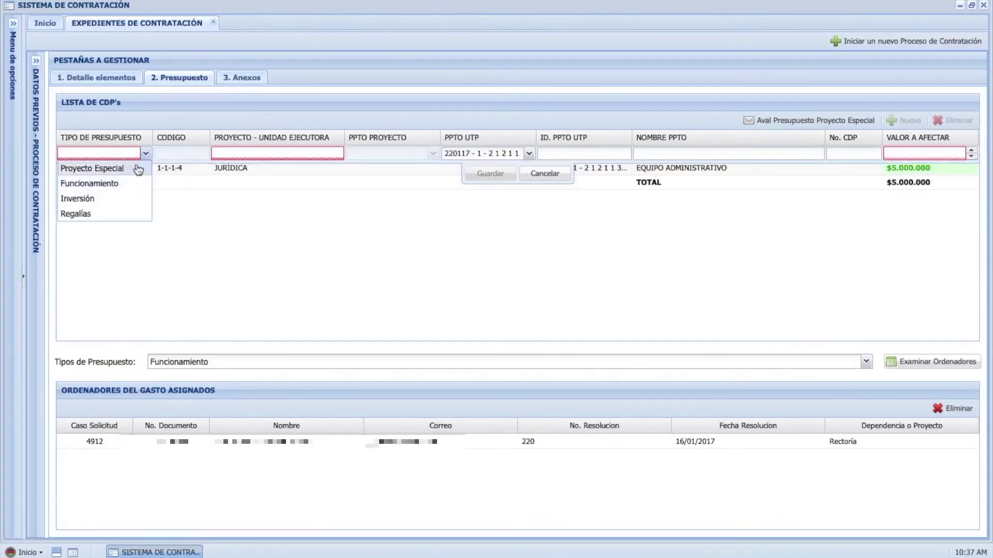
pyautogui.click(129, 168)
# - Search for project code 511-4-131-18 and assign DESARROLLO DE SOFTWARE as the executing project of the Proyecto Especial record
pyautogui.click(223, 155)
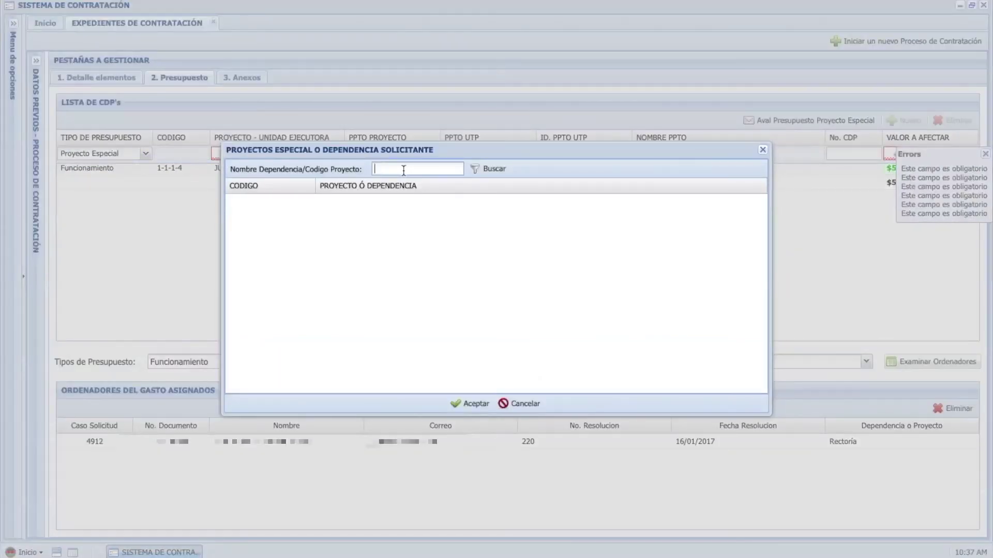
pyautogui.write('511-4-131-18')
pyautogui.click(481, 169)
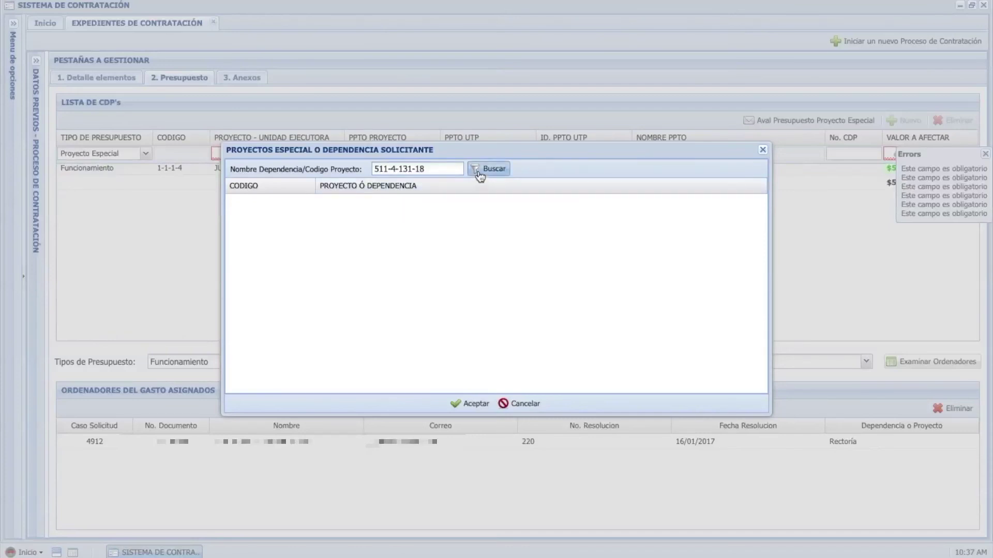
pyautogui.click(418, 200)
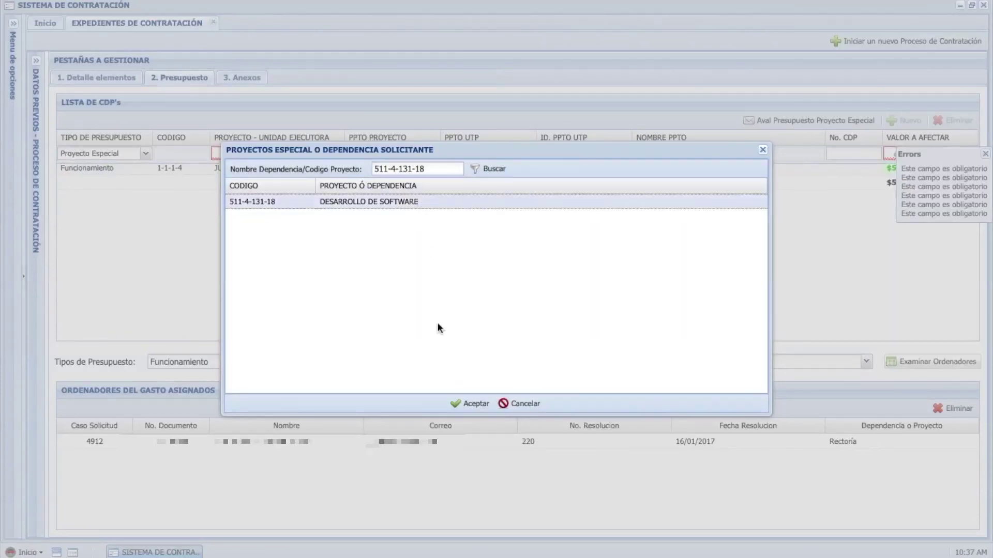
pyautogui.click(471, 404)
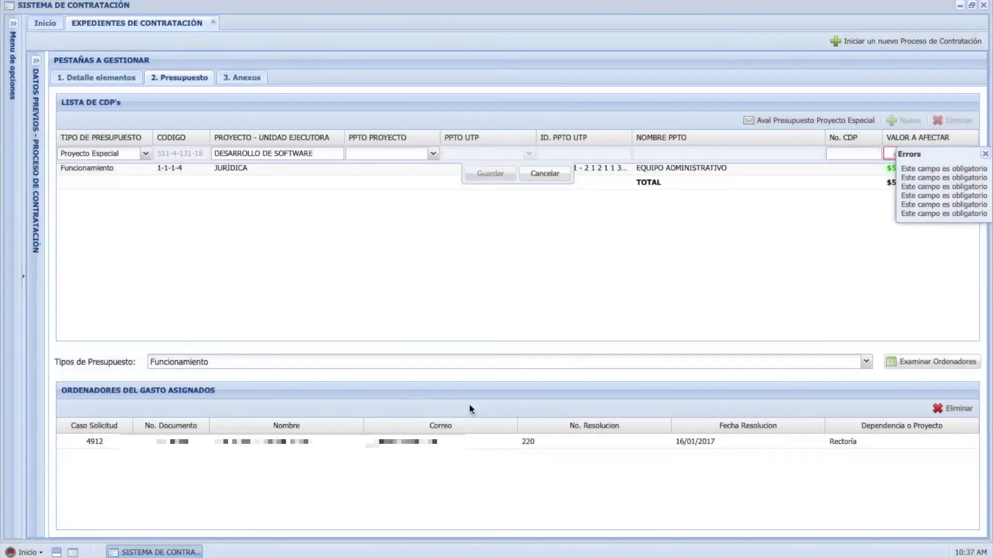
# - Set the Proyecto Especial record's project budget to 260 - TRANSITORIOS ADMINISTRATIVOS and its amount to 5,000,000, and save it
pyautogui.click(432, 154)
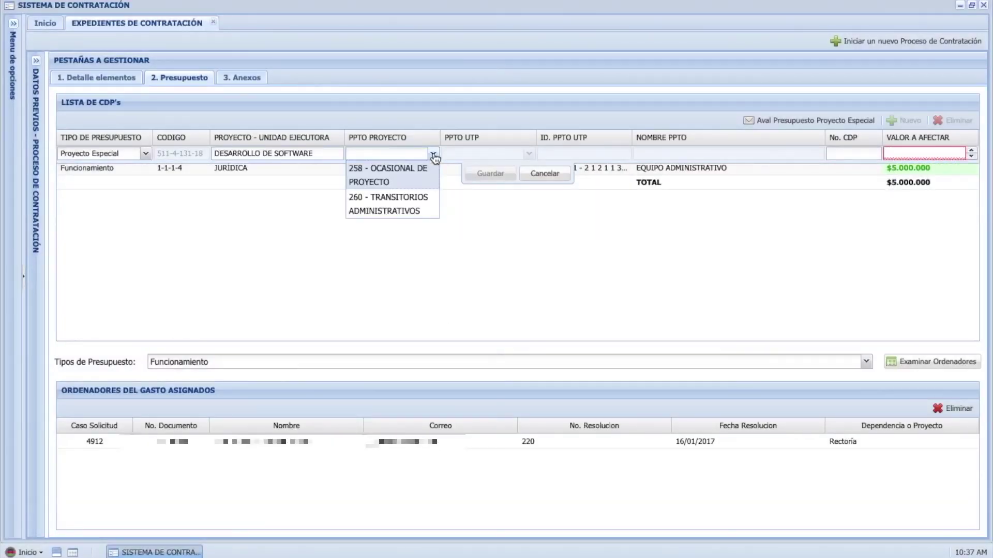
pyautogui.click(403, 211)
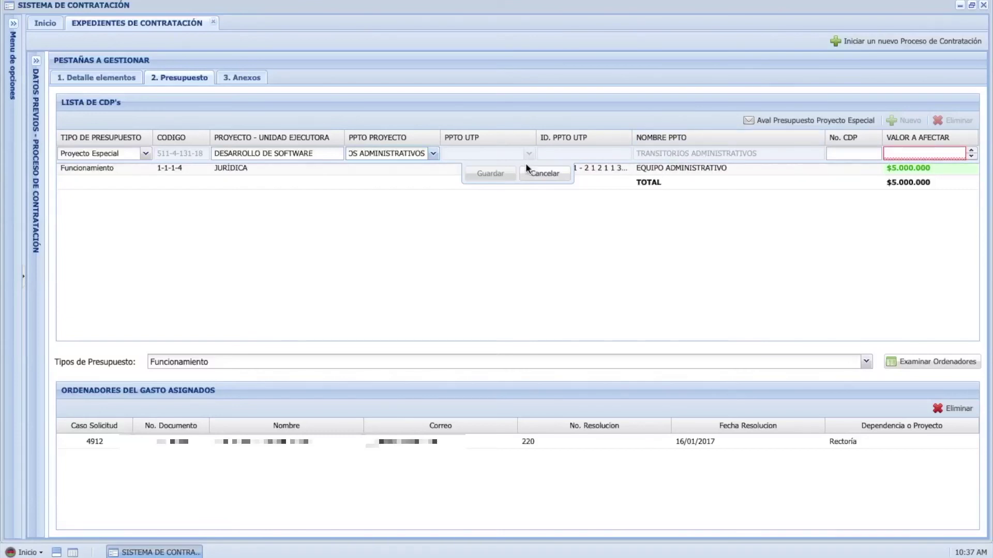
pyautogui.click(852, 153)
pyautogui.click(903, 153)
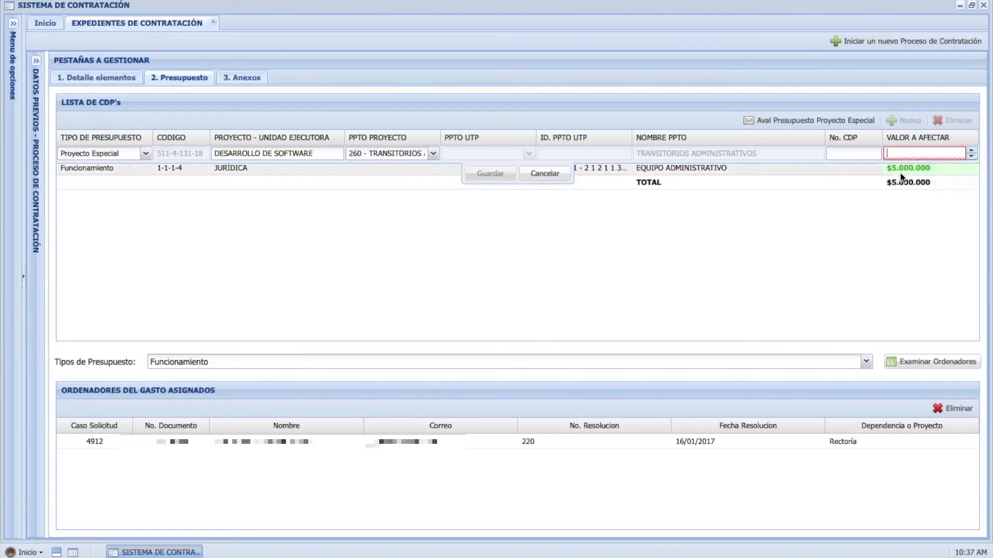
pyautogui.write('500')
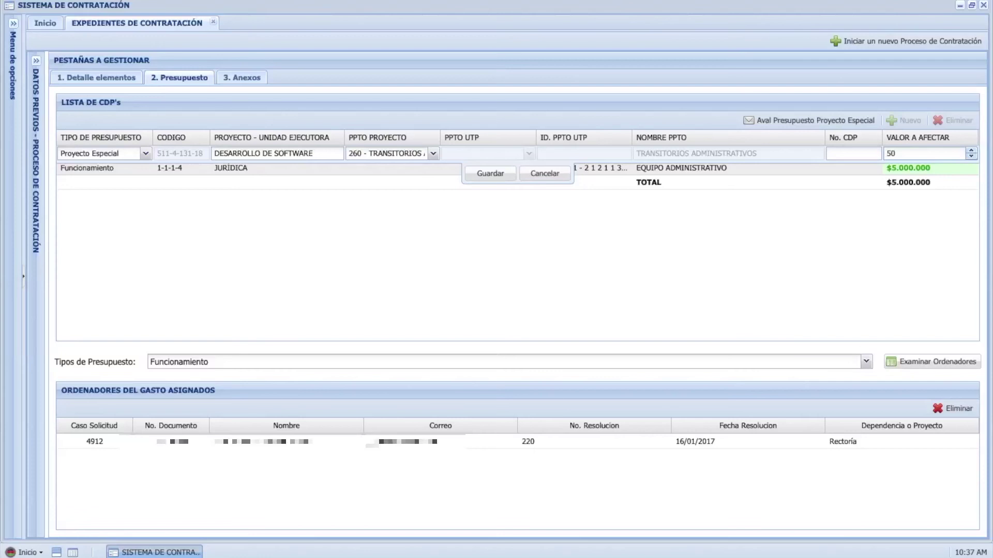
pyautogui.write('0000')
pyautogui.click(496, 173)
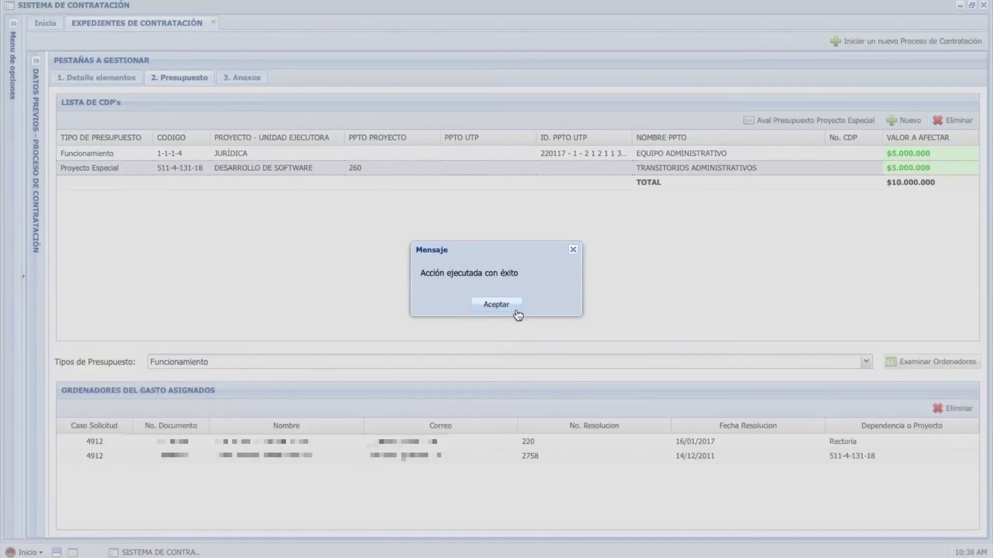
pyautogui.click(496, 305)
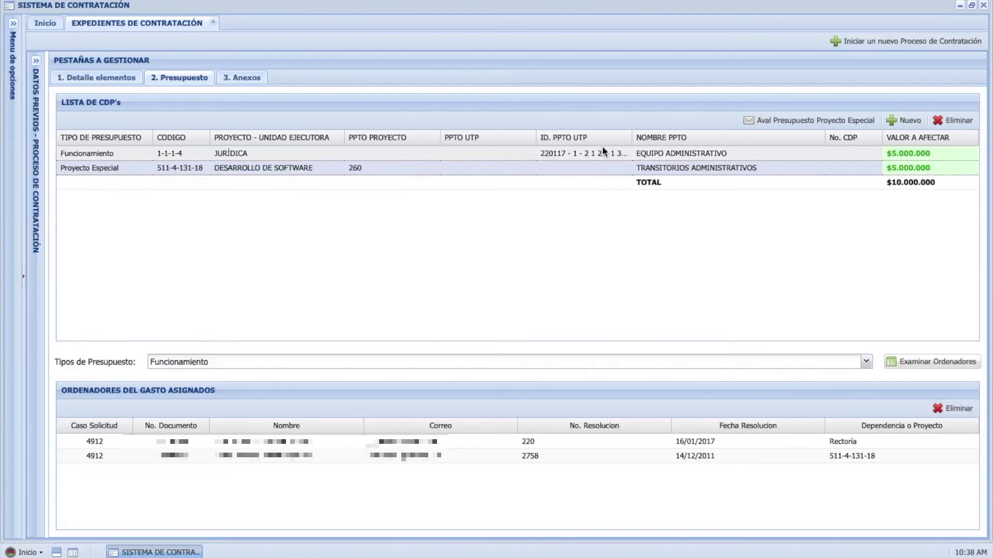
# - Check the request's total purchase value and delete the Proyecto Especial record from the CDP list
pyautogui.click(37, 63)
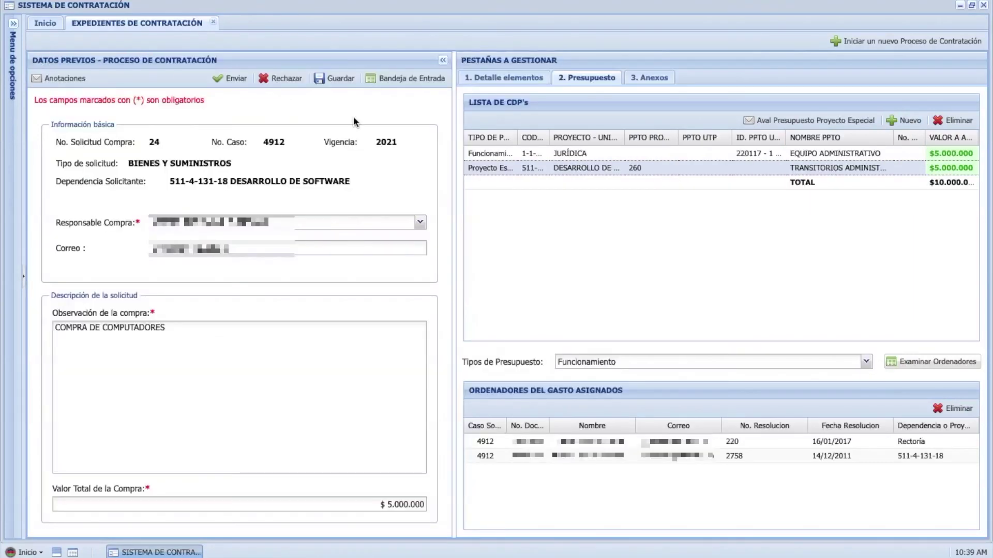
pyautogui.click(443, 61)
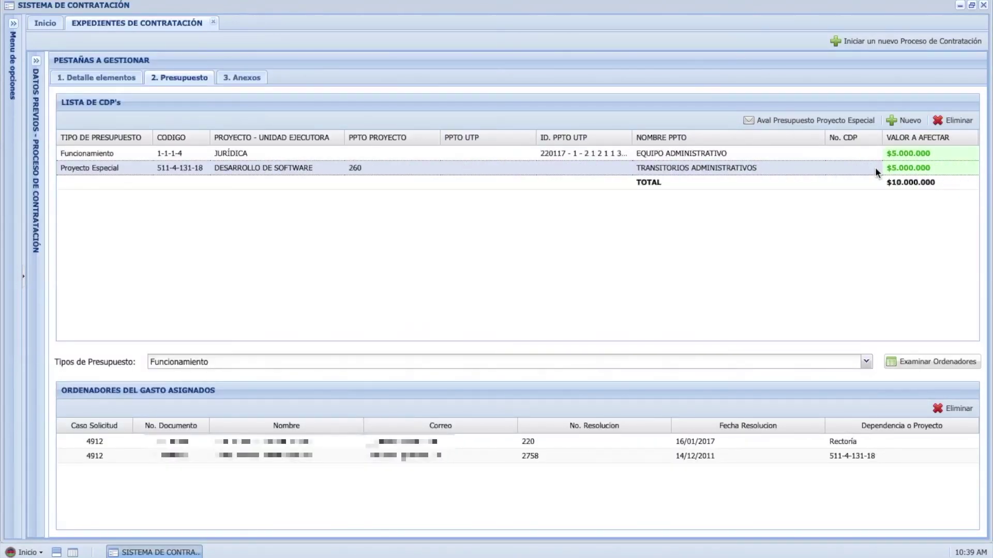
pyautogui.click(948, 127)
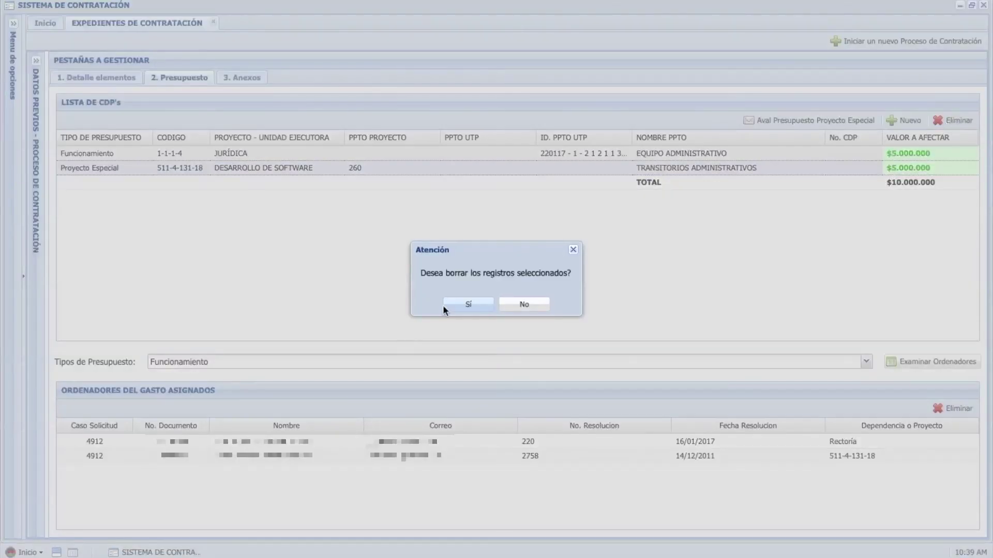
pyautogui.click(479, 305)
pyautogui.click(481, 303)
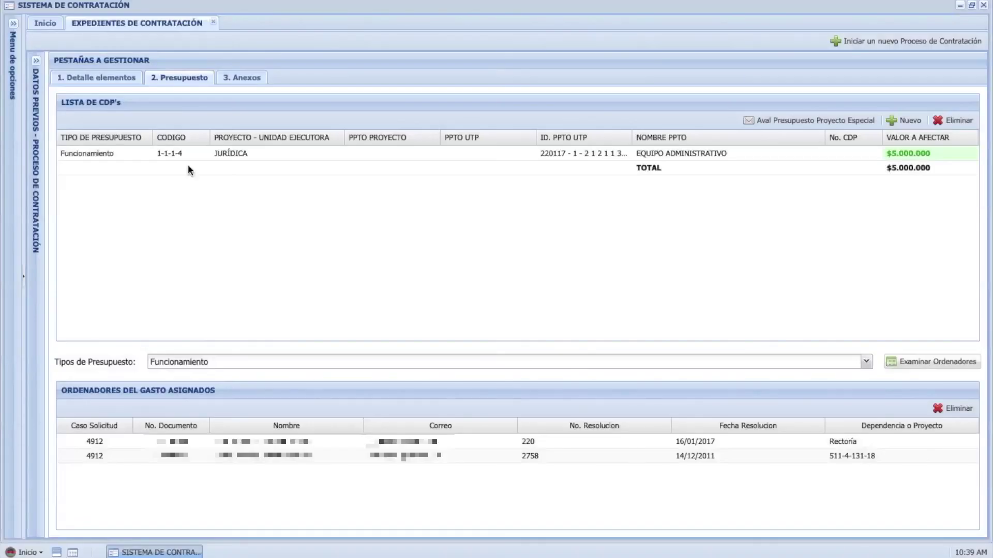
# - Review the request's sections, send it to the boss for approval, and return to the inbox of Bienes y Suministros cases
pyautogui.click(37, 60)
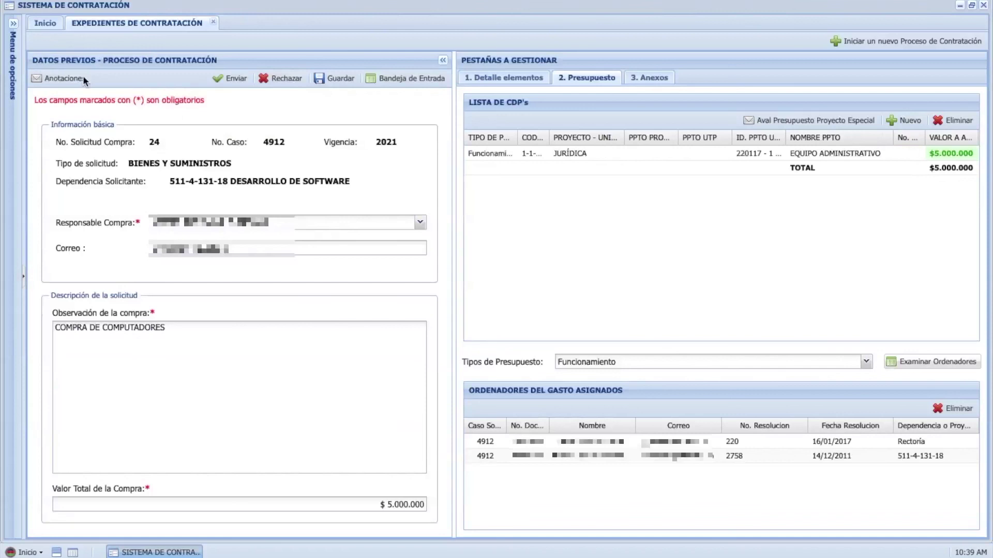
pyautogui.click(522, 78)
pyautogui.click(584, 81)
pyautogui.click(641, 78)
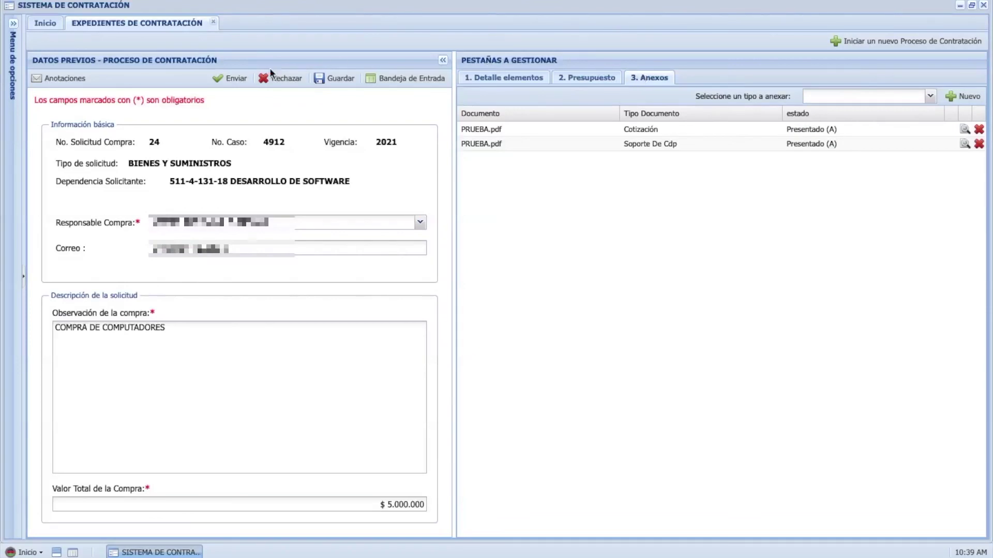
pyautogui.click(230, 78)
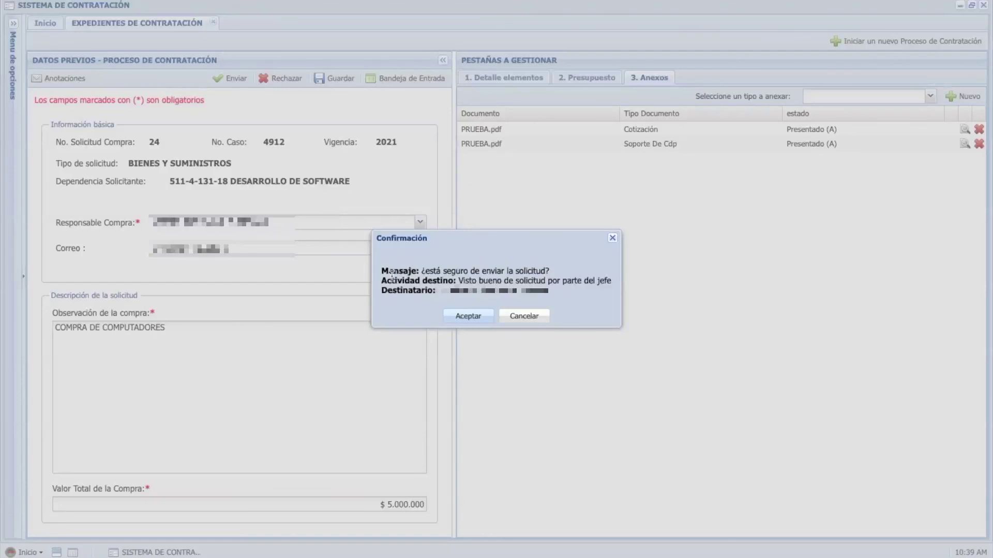
pyautogui.click(468, 317)
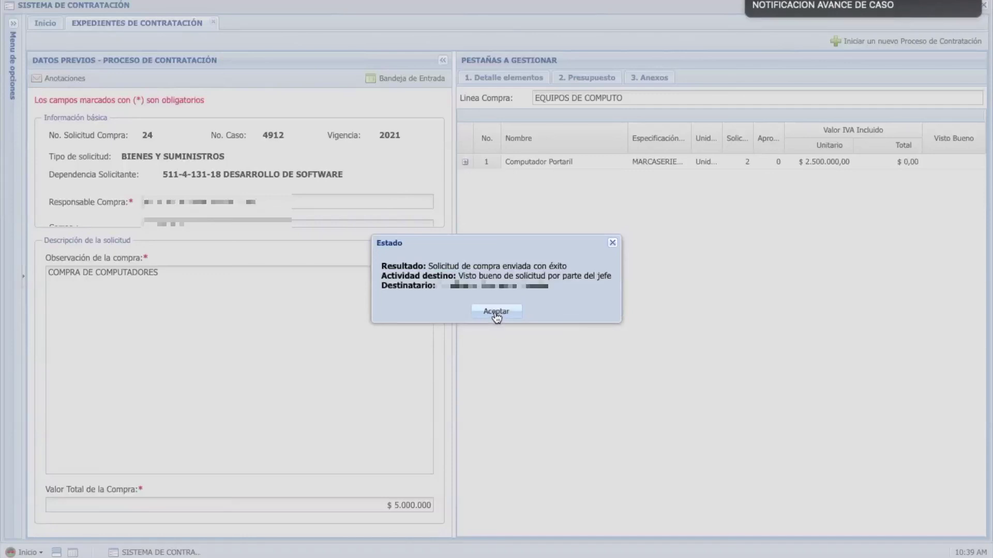
pyautogui.click(494, 311)
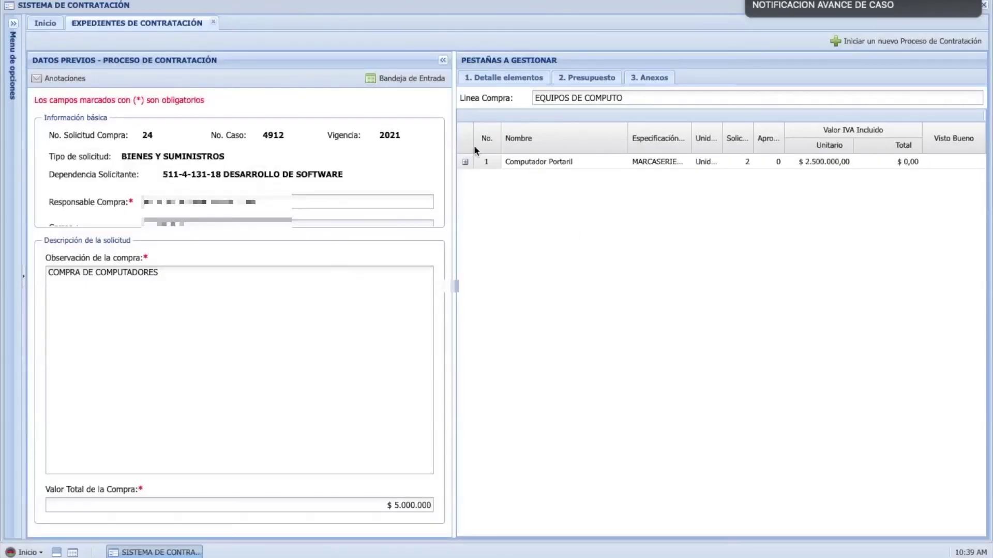
pyautogui.click(412, 79)
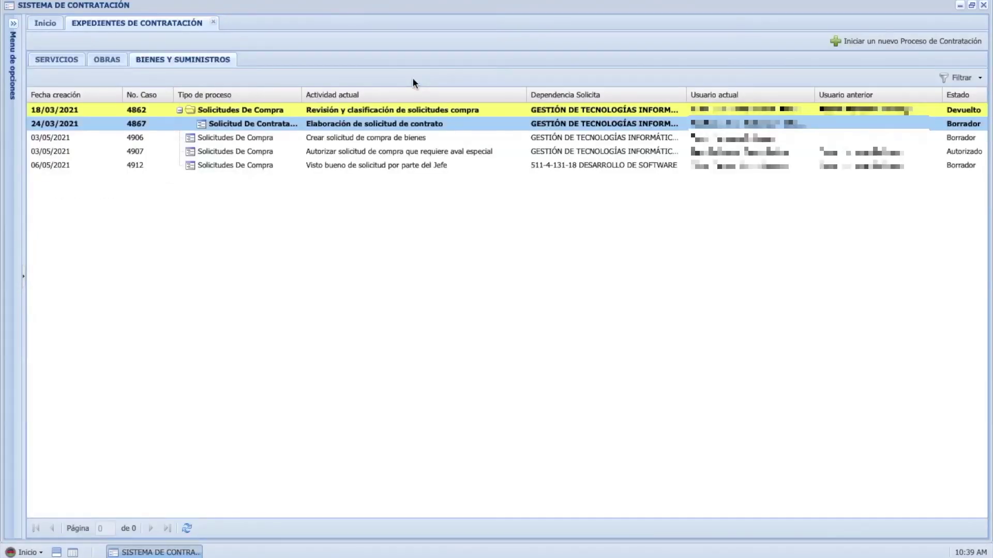